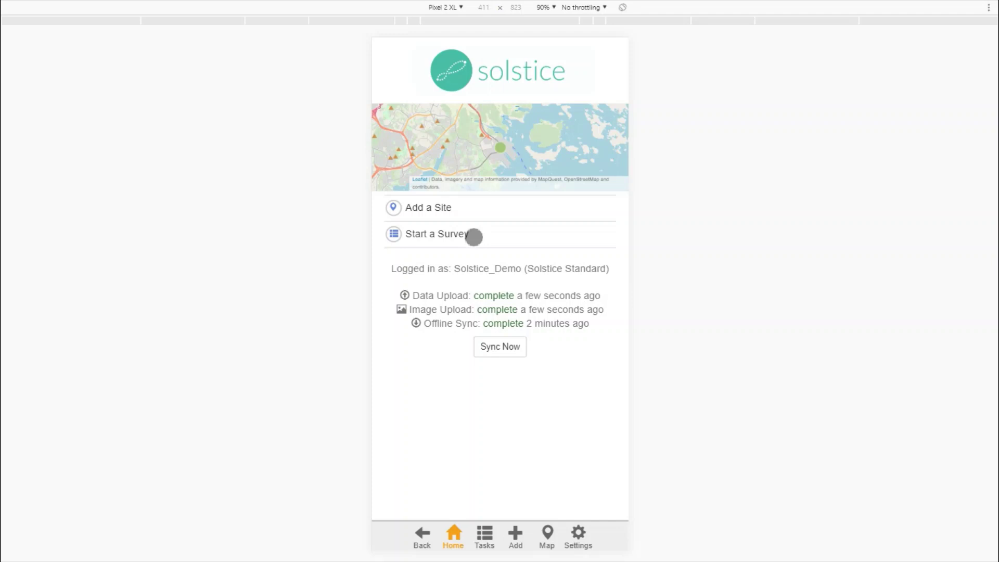
# In a new ODF Community Survey, answer Yes to the community being declared ODF and set the declaration date to 2019-05-31
pyautogui.click(473, 237)
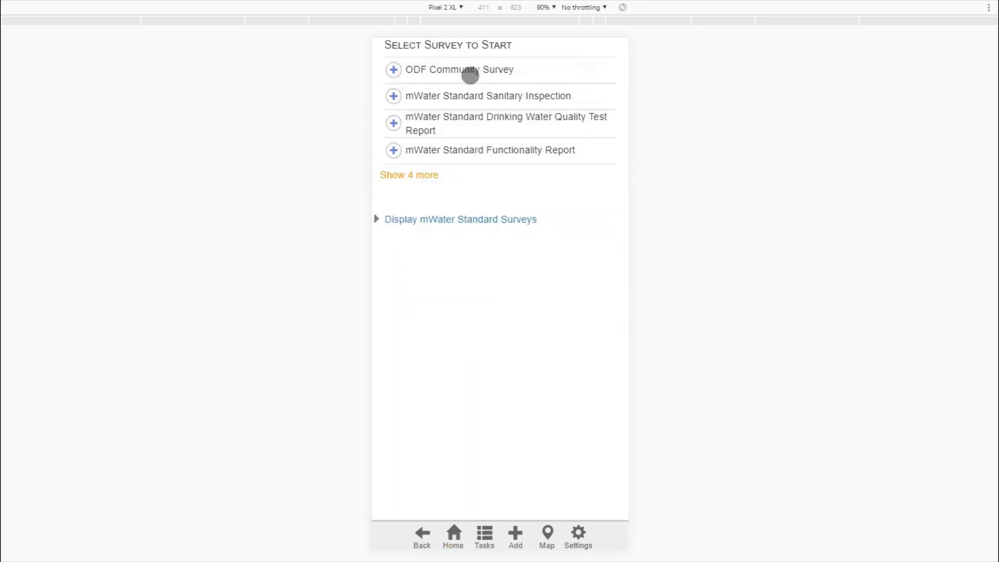
pyautogui.click(528, 73)
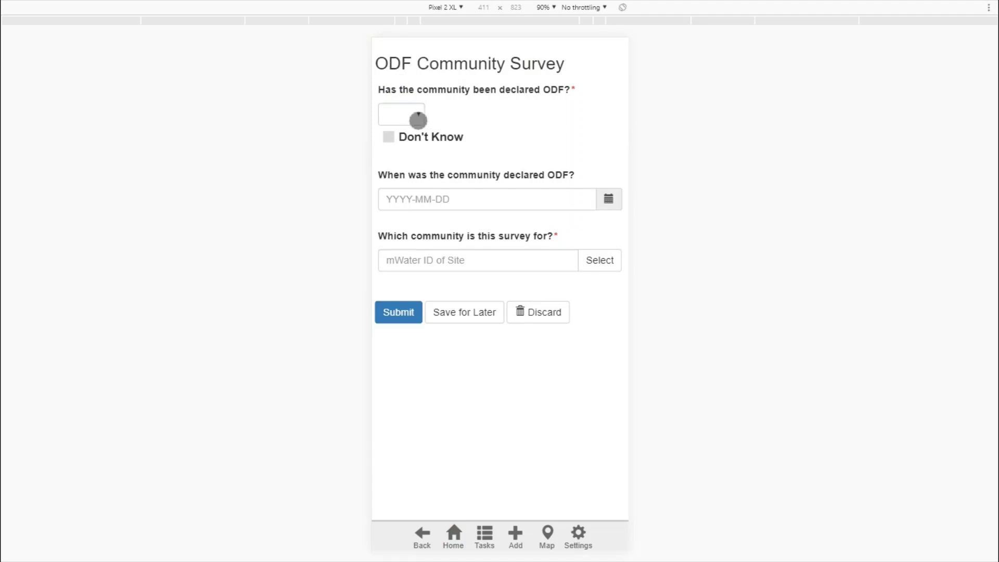
pyautogui.click(418, 120)
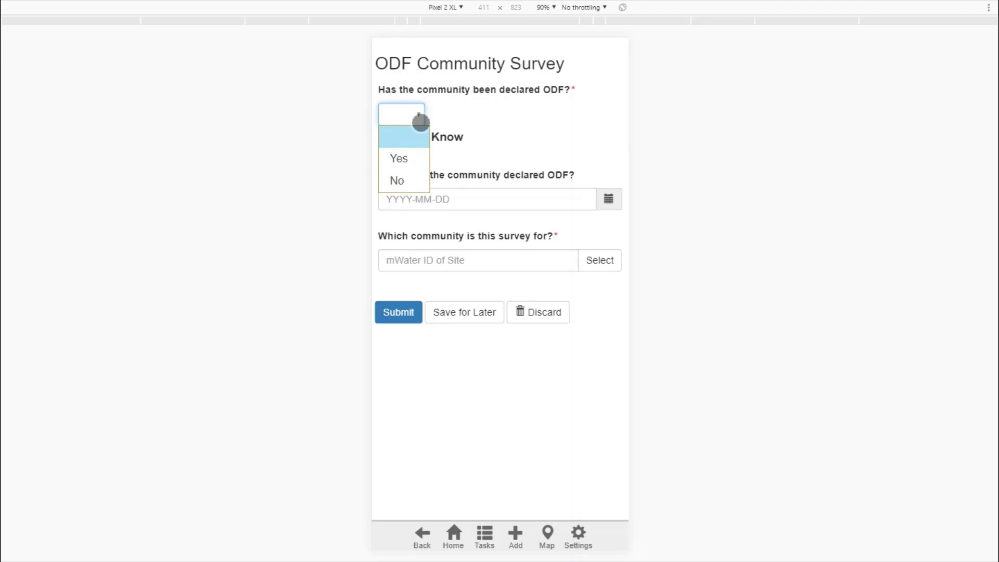
pyautogui.click(408, 160)
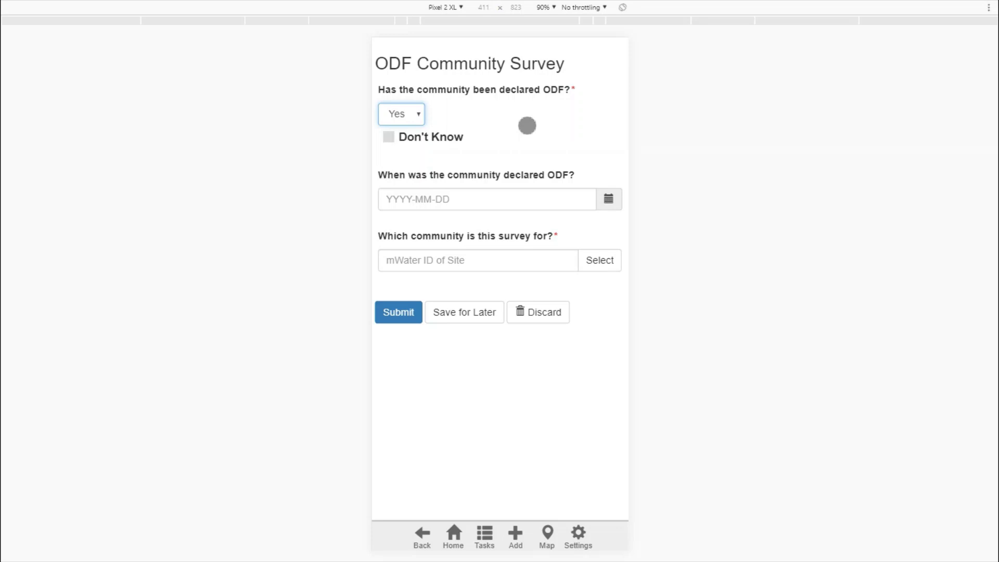
pyautogui.click(609, 199)
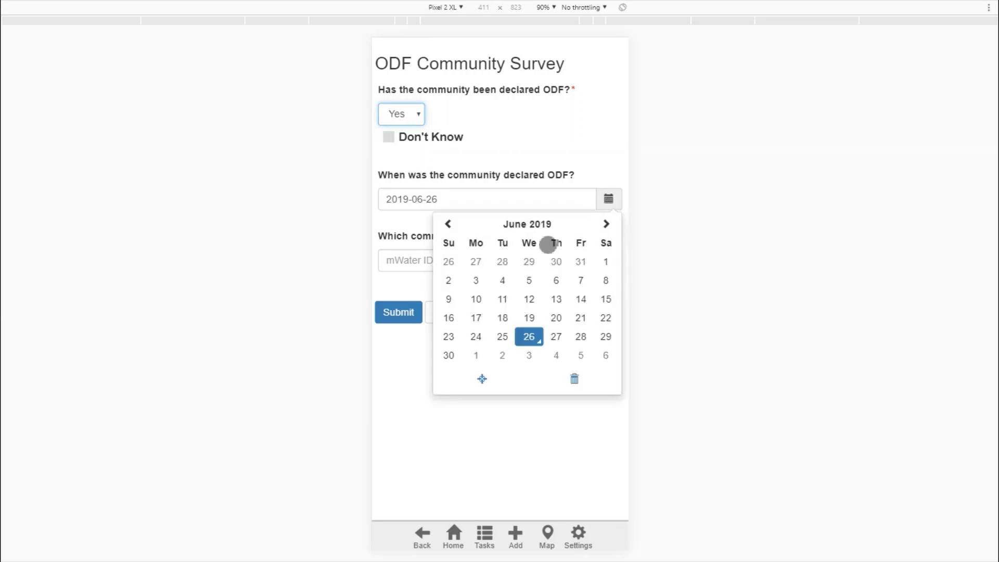
pyautogui.click(592, 265)
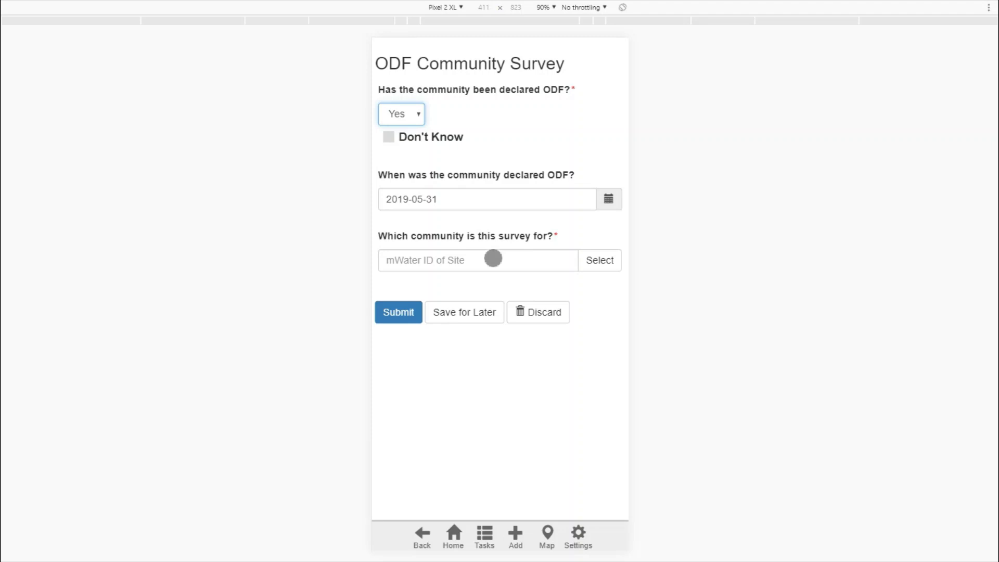
# Add a new community for the survey, named Demonstration Community 2, with Protected privacy and its data managed by Only Me
pyautogui.click(606, 263)
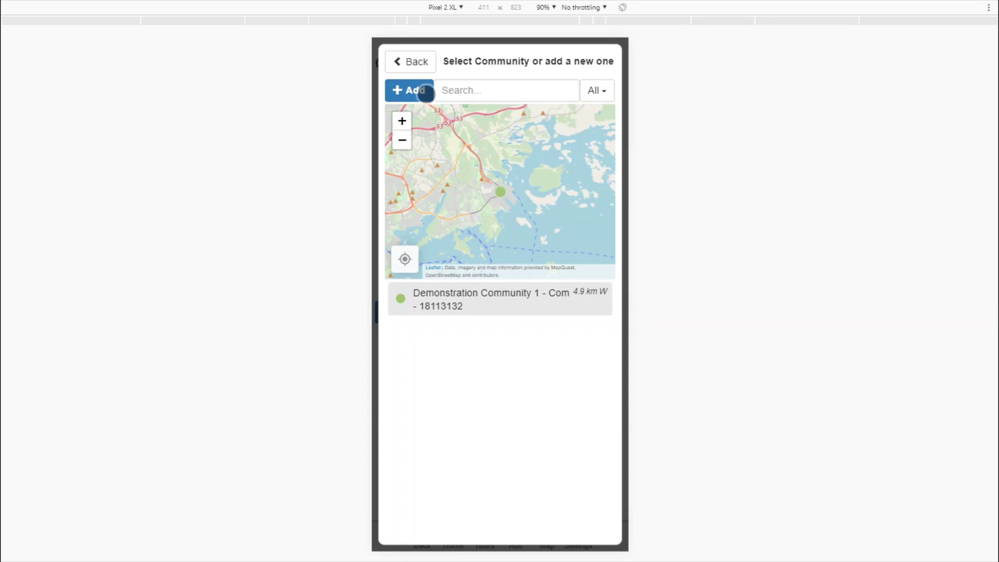
pyautogui.click(426, 93)
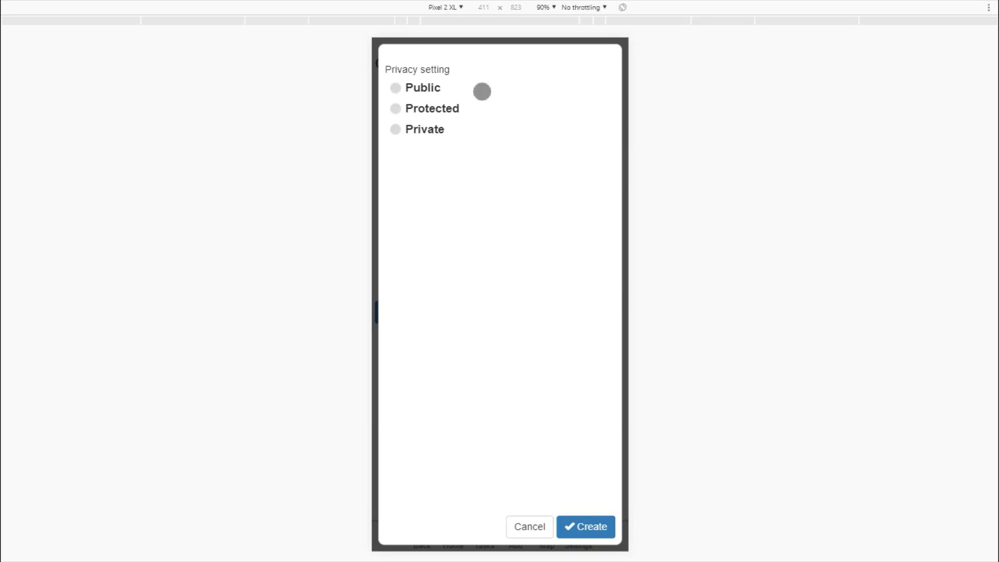
pyautogui.click(401, 85)
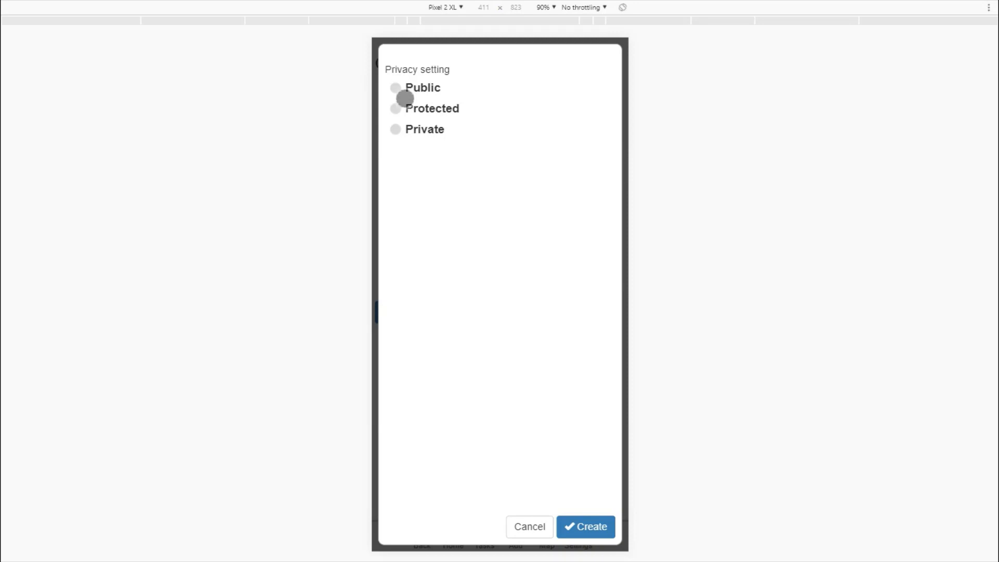
pyautogui.click(404, 109)
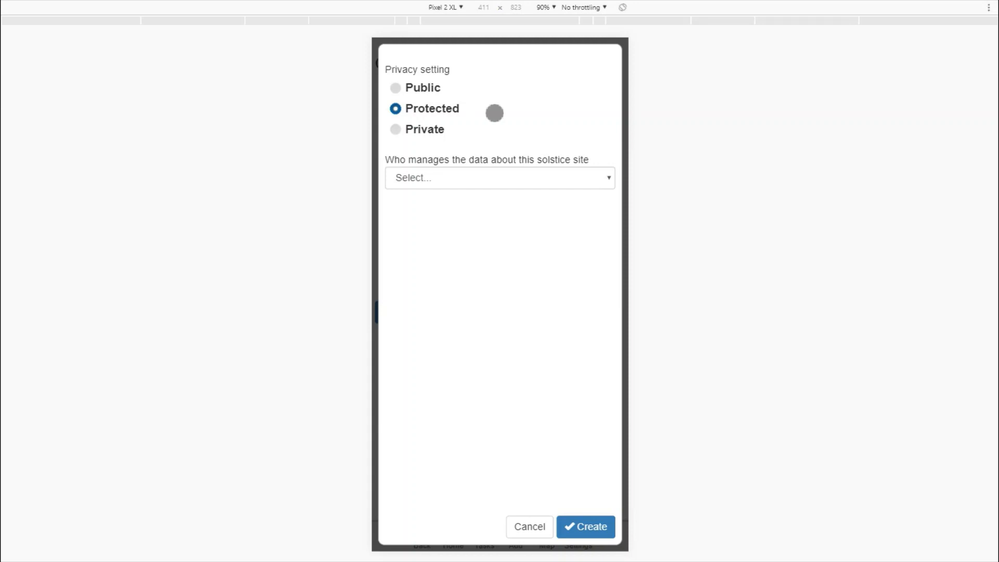
pyautogui.click(425, 128)
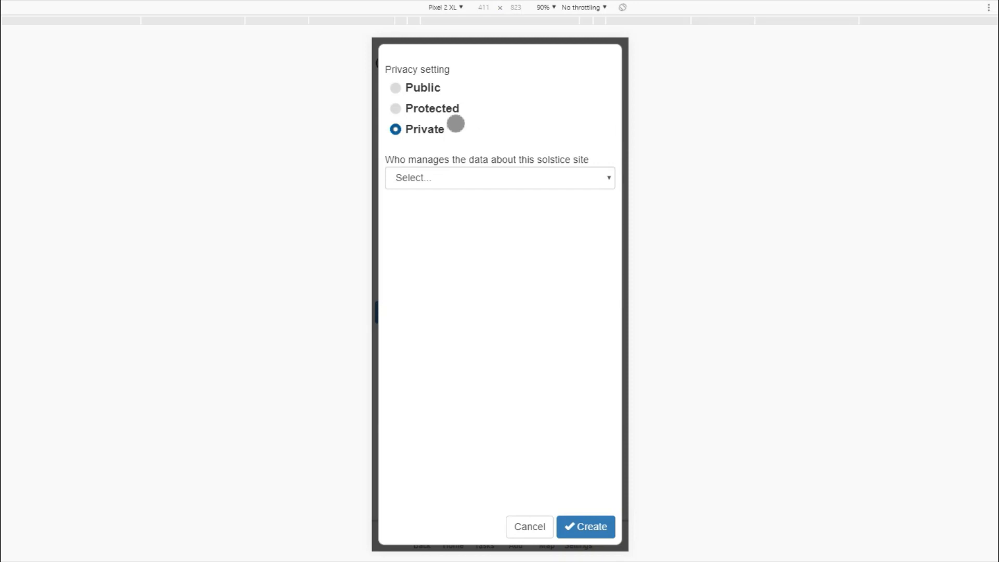
pyautogui.click(457, 112)
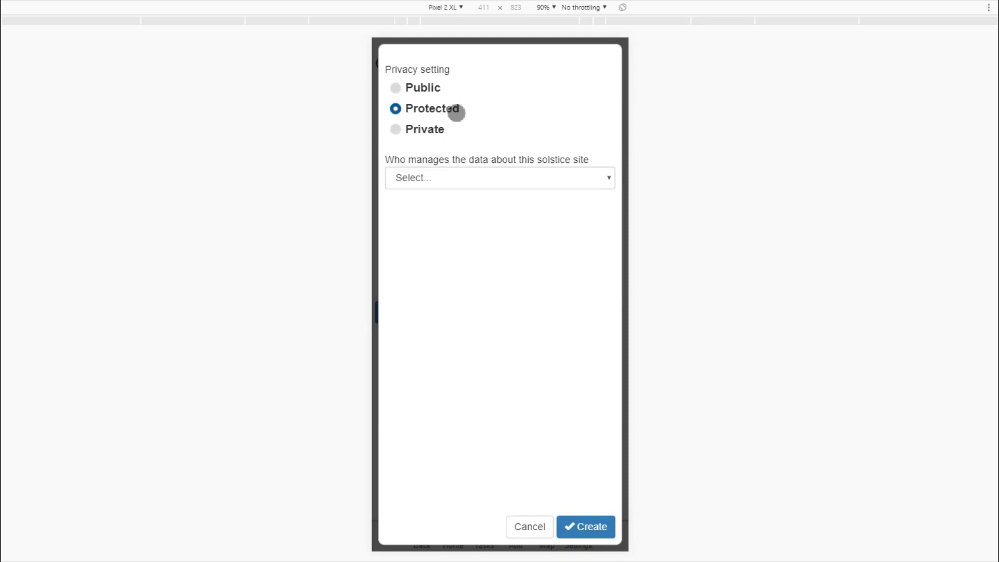
pyautogui.click(481, 176)
pyautogui.click(480, 223)
pyautogui.click(464, 242)
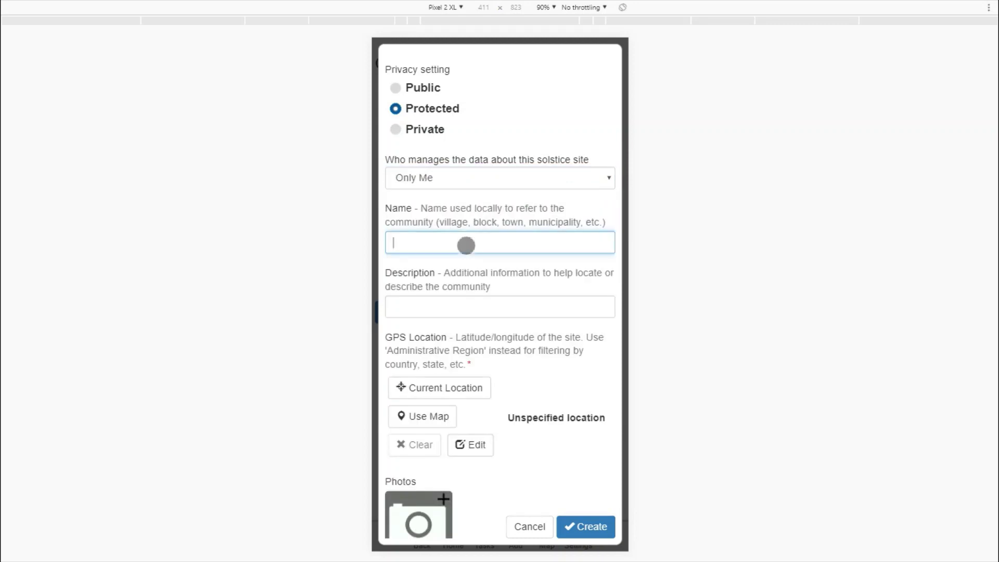
pyautogui.write('Demonstration Community 2')
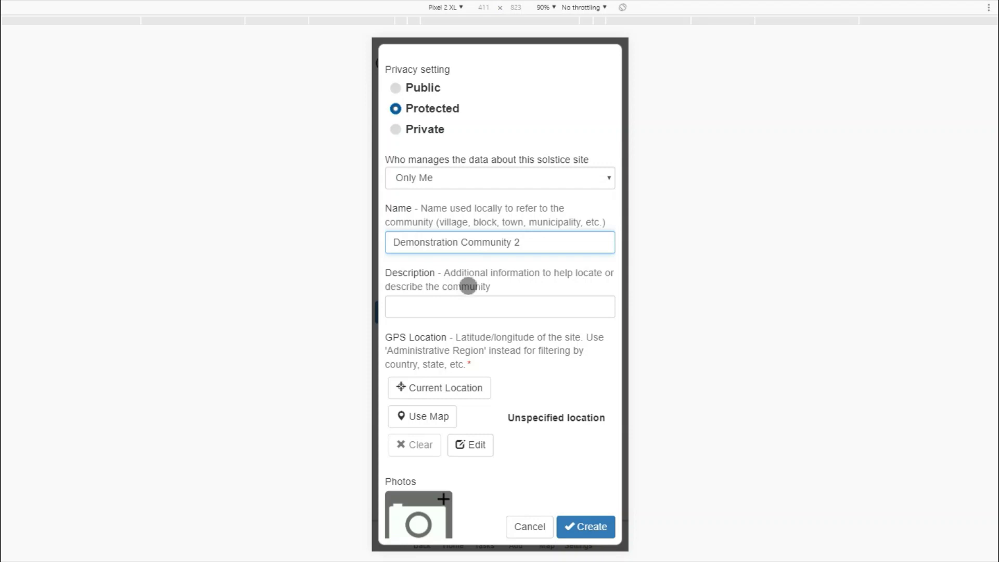
# Set the new community's GPS location from the map at about latitude 60.1987, longitude 25.1167, leaving the description empty
pyautogui.click(471, 311)
pyautogui.scroll(-2, 470, 311)
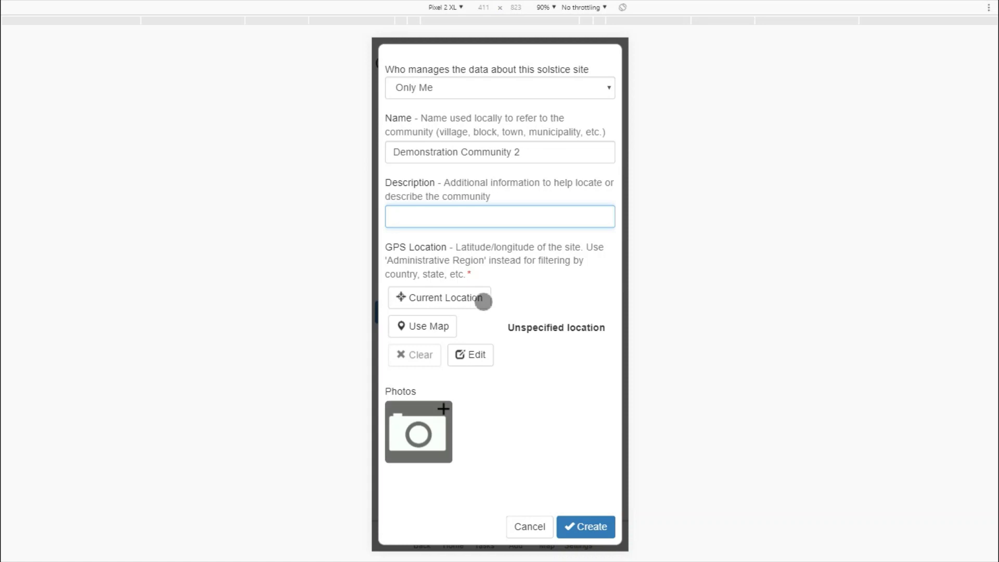
pyautogui.click(433, 327)
pyautogui.moveTo(433, 328); pyautogui.dragTo(497, 280)
pyautogui.doubleClick(489, 279)
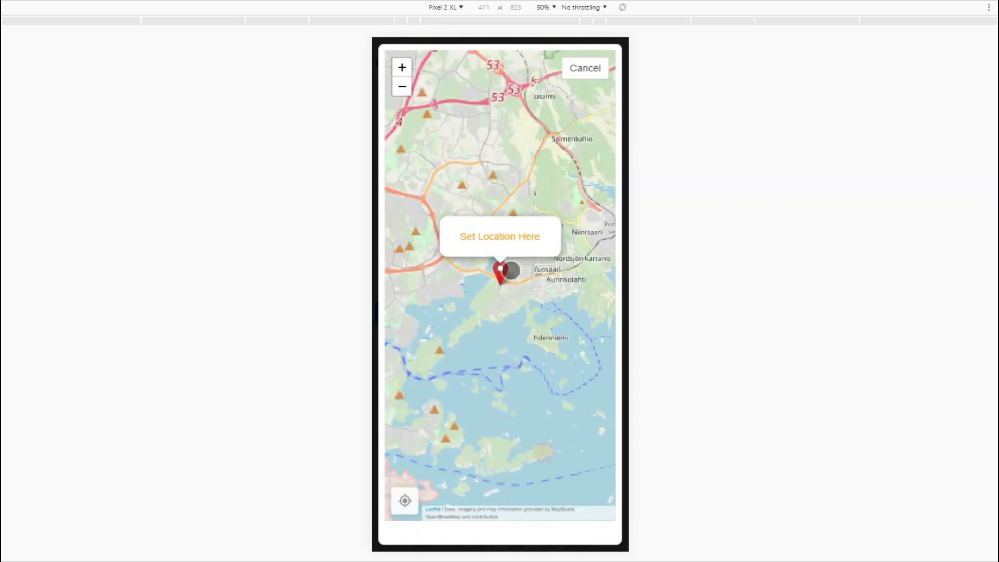
pyautogui.click(504, 239)
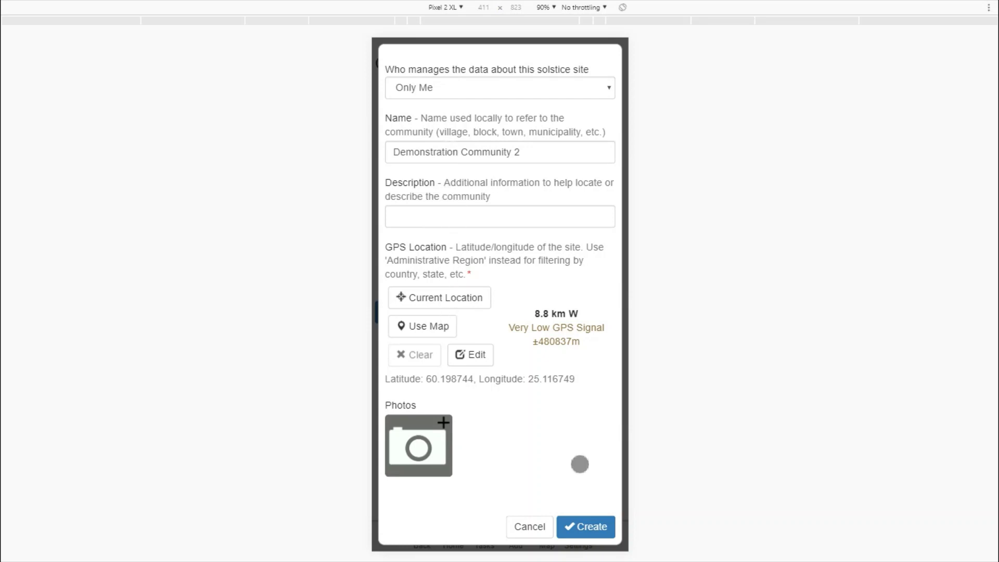
# Create the new community site and submit the completed ODF Community Survey
pyautogui.click(588, 526)
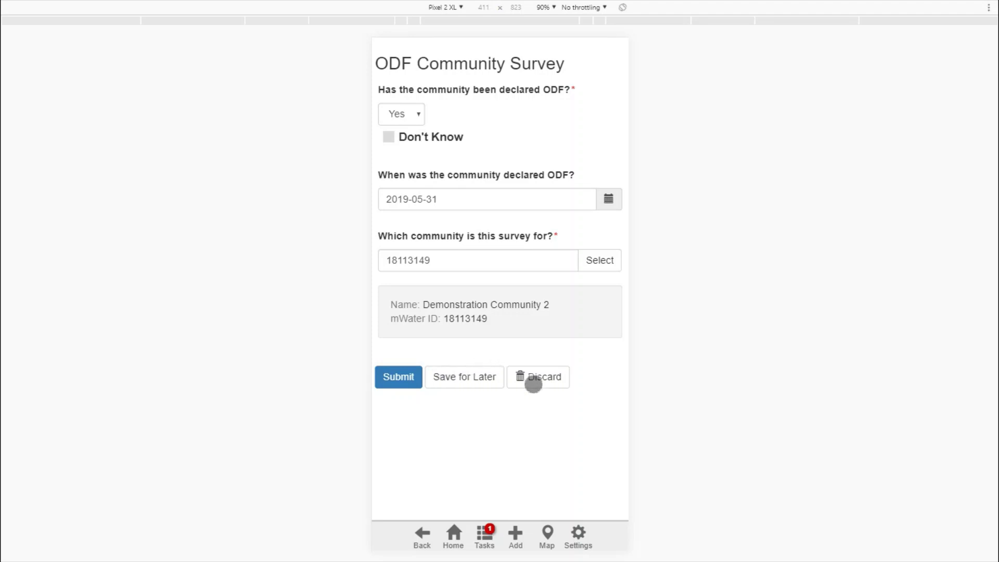
pyautogui.click(401, 389)
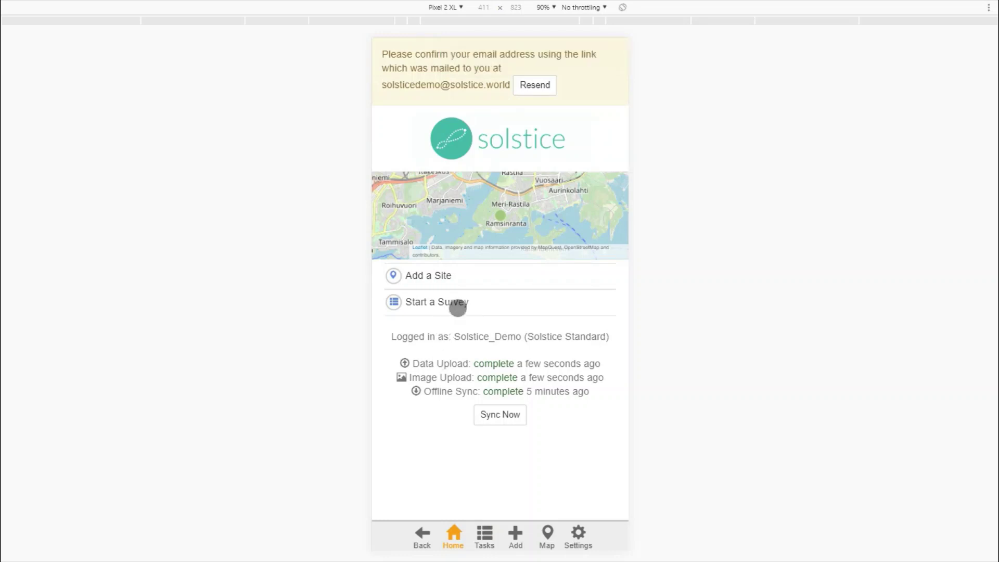
# In another ODF Community Survey, answer No to the community being declared ODF and choose Demonstration Community 1
pyautogui.click(458, 308)
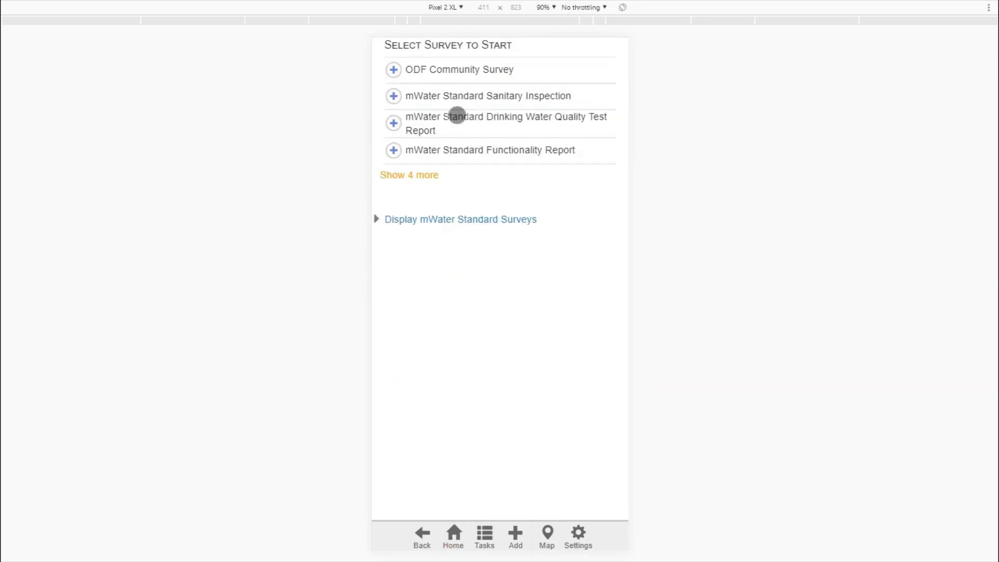
pyautogui.click(480, 75)
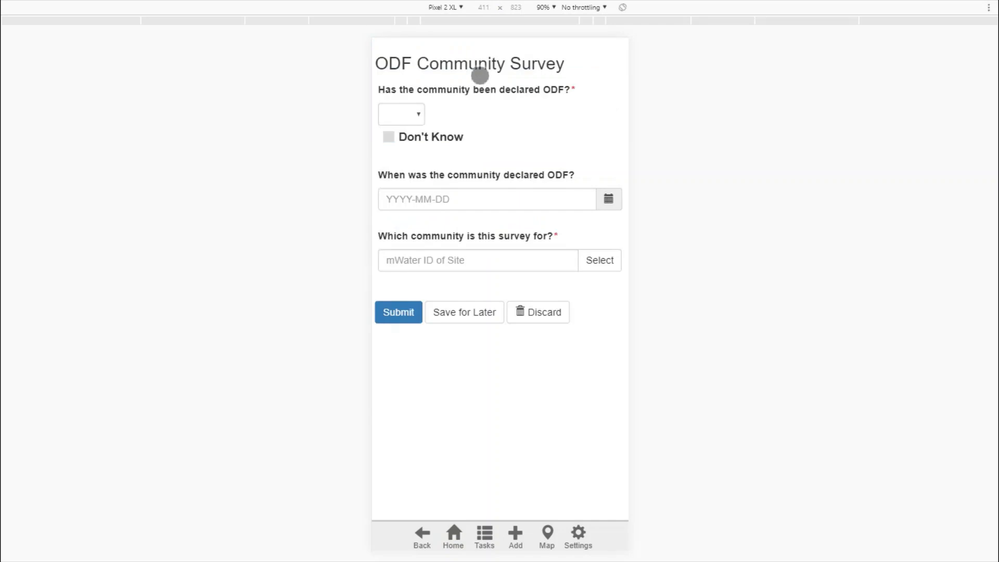
pyautogui.click(411, 113)
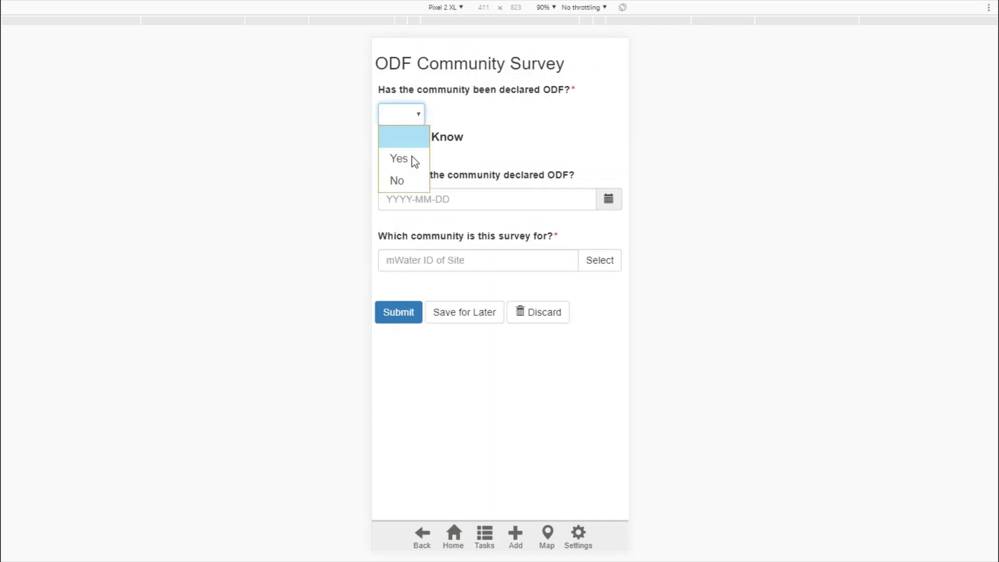
pyautogui.click(411, 190)
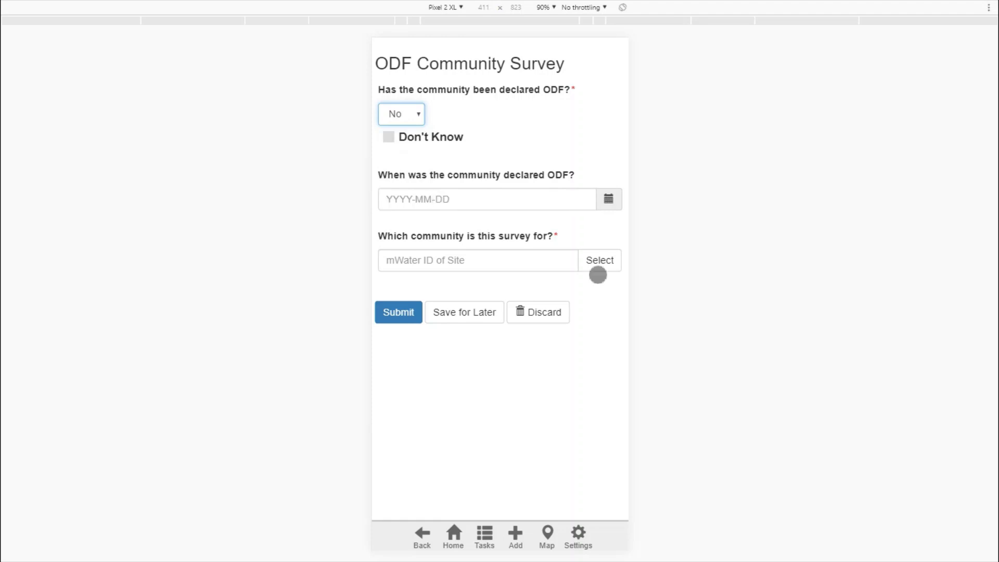
pyautogui.click(597, 264)
pyautogui.click(493, 337)
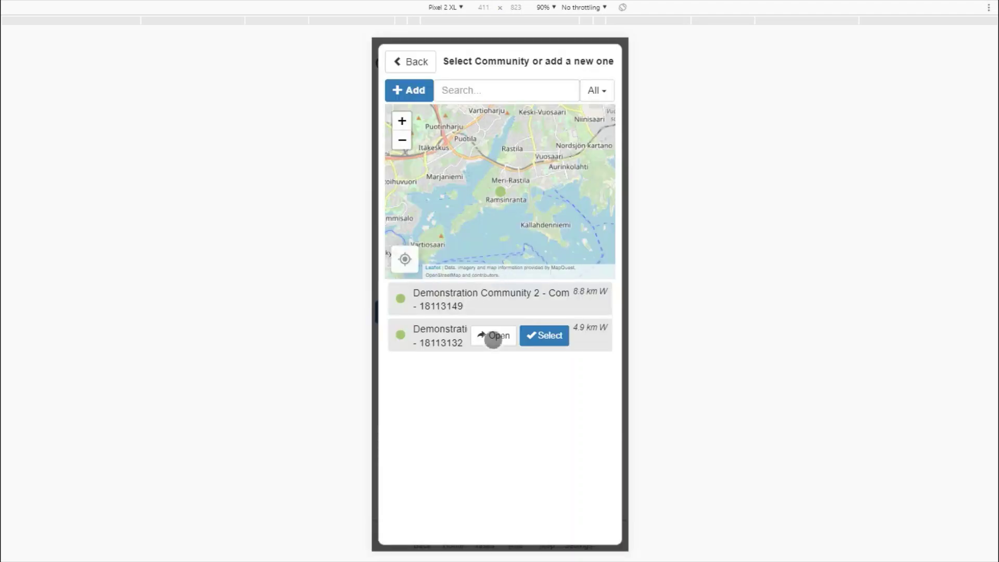
pyautogui.click(530, 335)
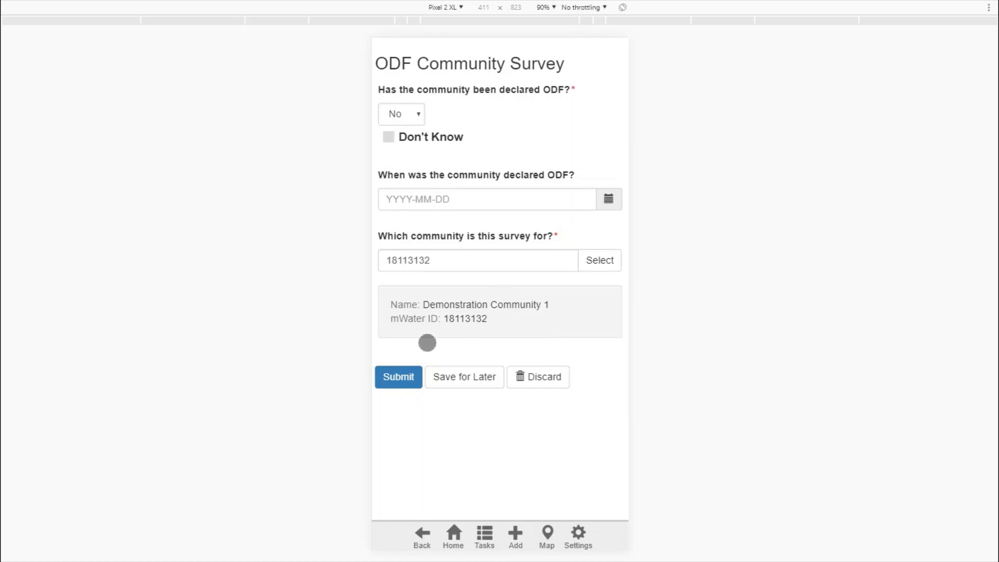
# Submit the survey for Demonstration Community 1 and sync the mobile app's data
pyautogui.click(400, 380)
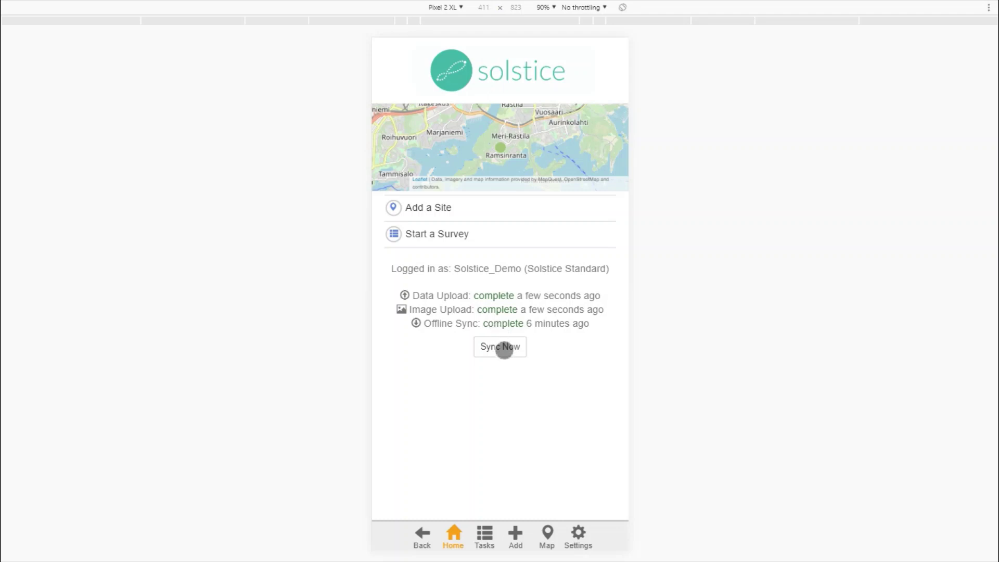
pyautogui.click(503, 350)
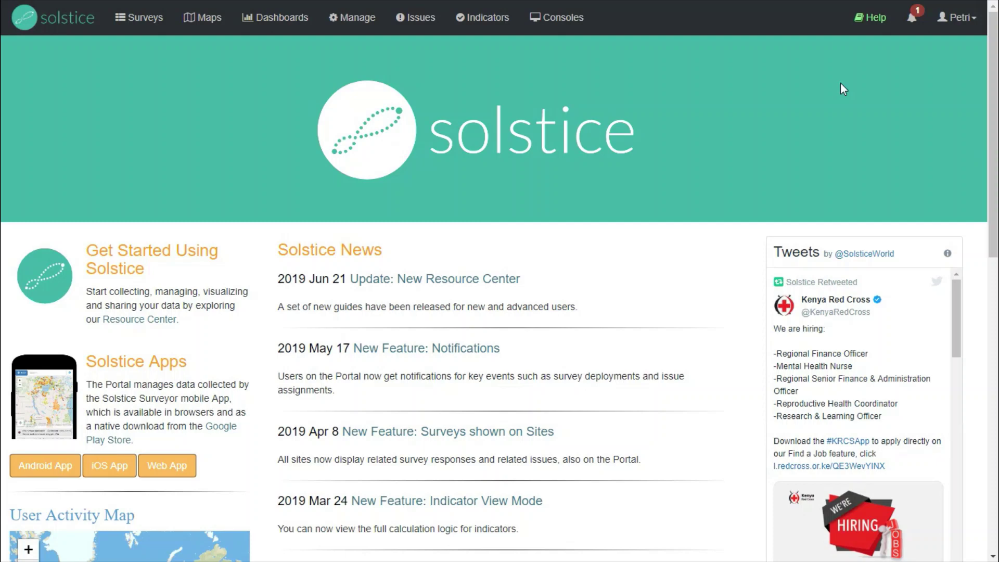
# In the Solstice web portal, search the surveys for "odf" and open the responses of the ODF Community Survey
pyautogui.click(143, 18)
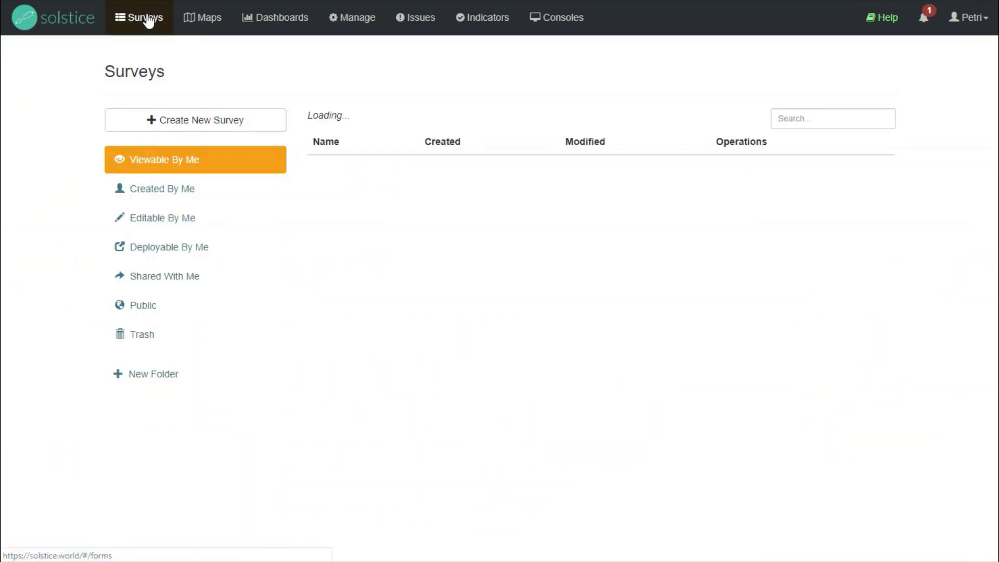
pyautogui.click(809, 119)
pyautogui.write('odf')
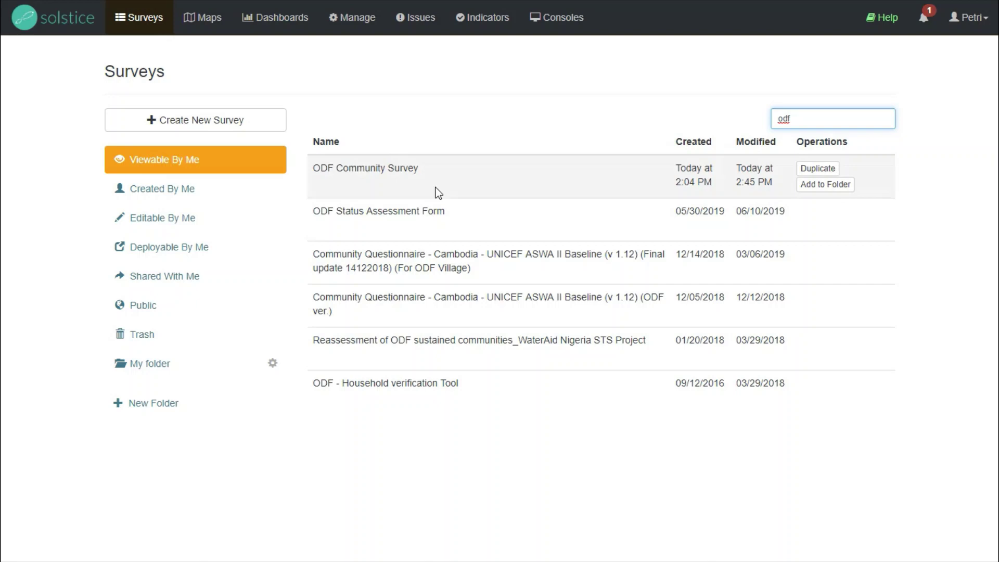
pyautogui.click(435, 187)
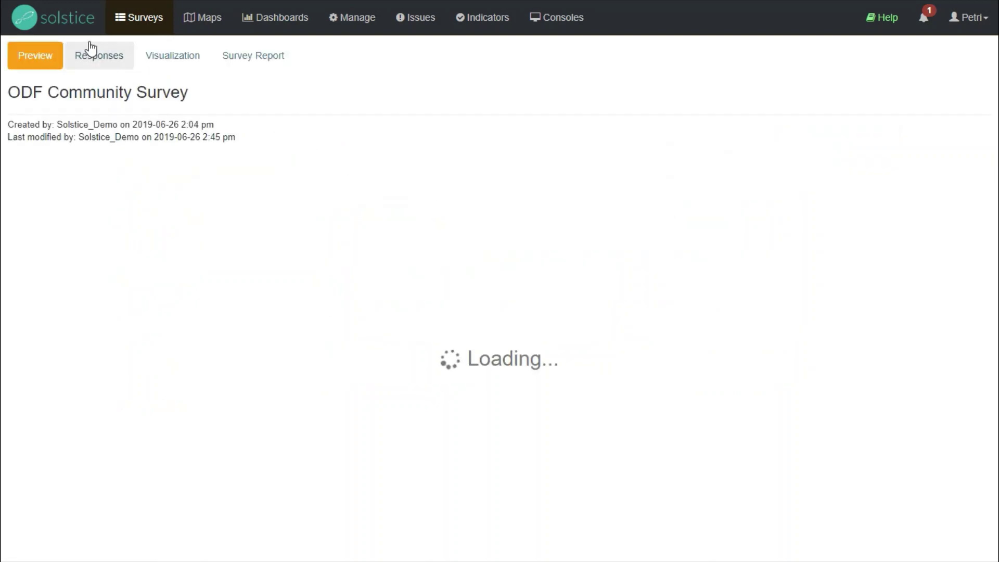
pyautogui.click(90, 49)
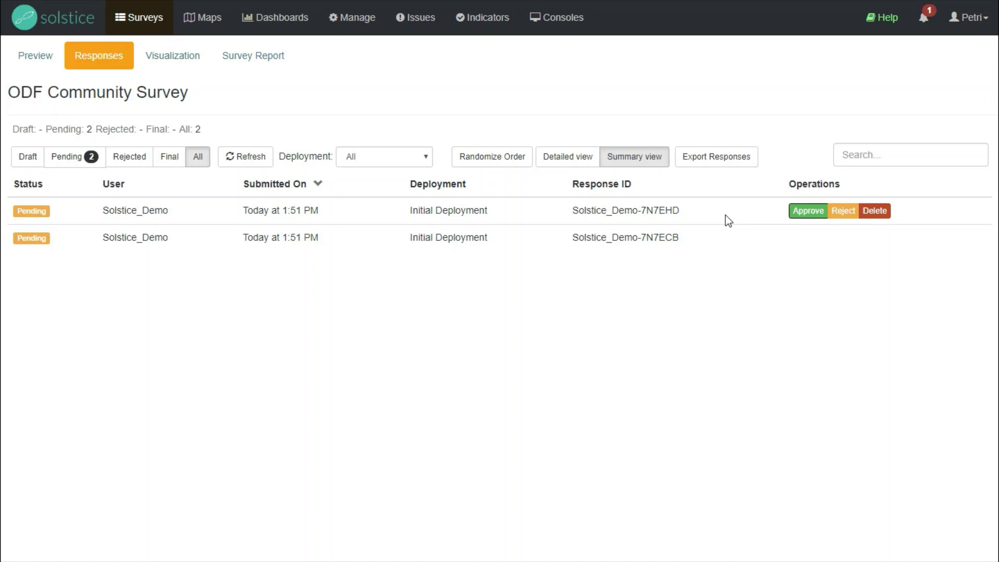
# Approve the pending response for Demonstration Community 1 and return to the response list
pyautogui.click(242, 213)
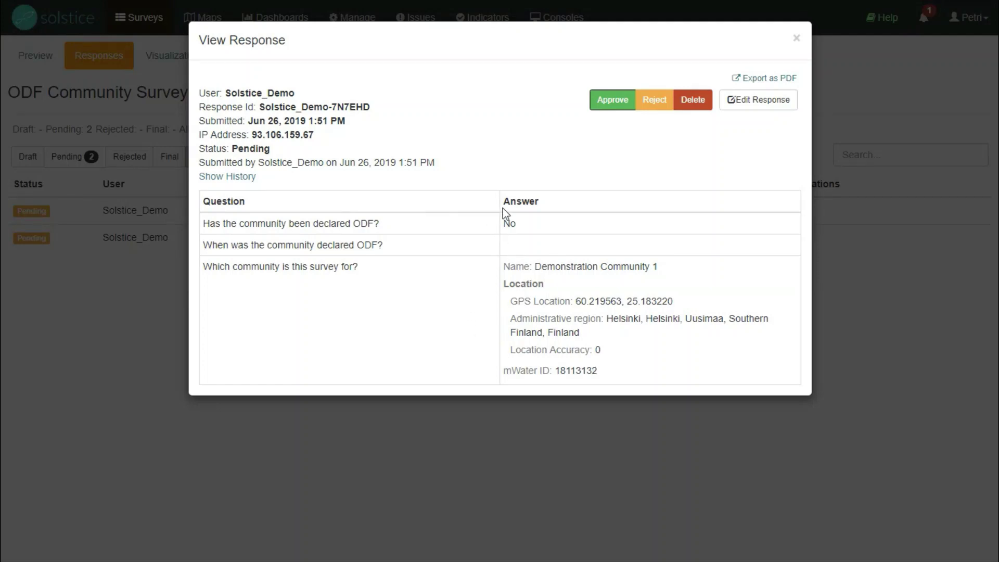
pyautogui.click(607, 101)
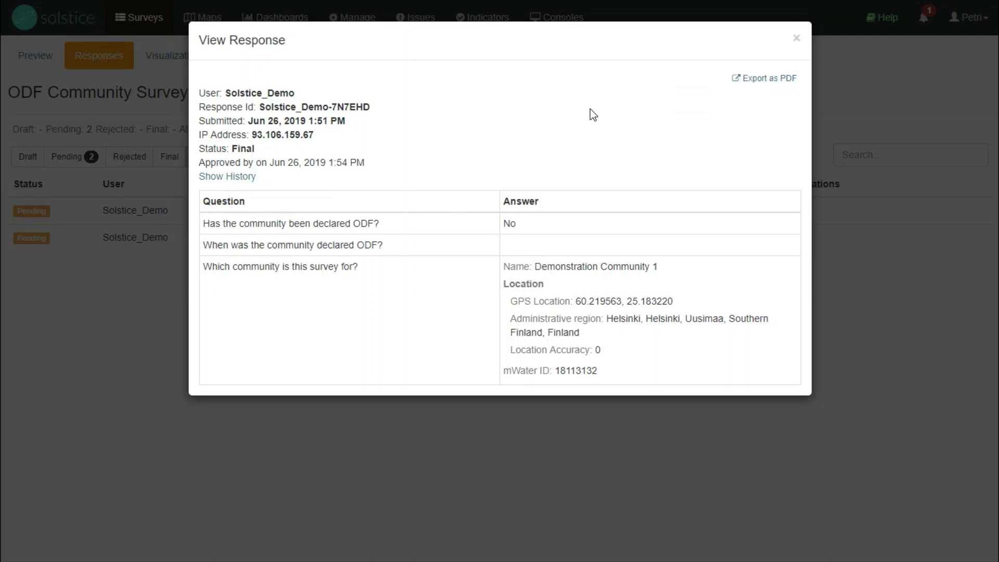
pyautogui.click(173, 293)
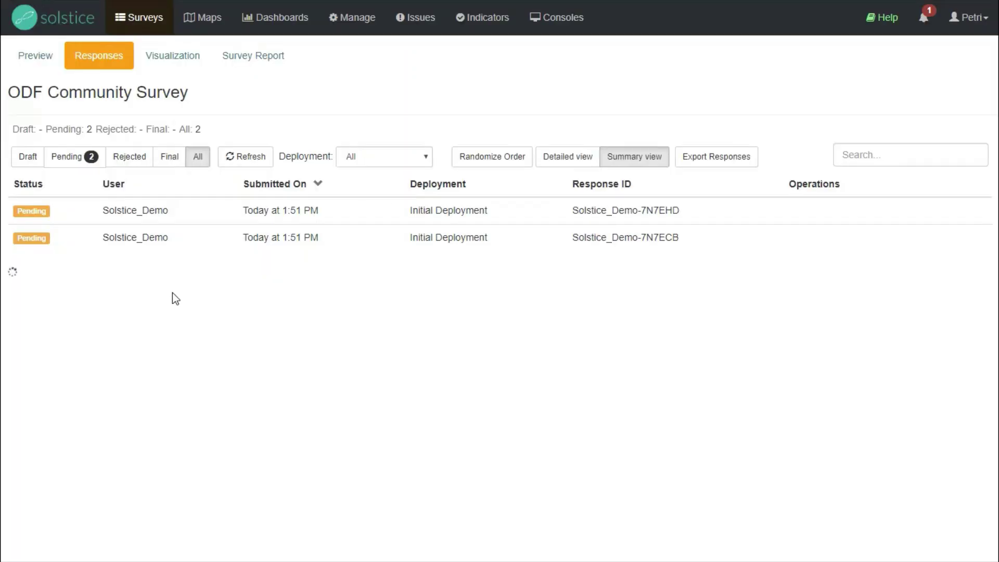
# Reject the pending response for Demonstration Community 2 with the reason "Check the ODF date." and close the response
pyautogui.click(460, 243)
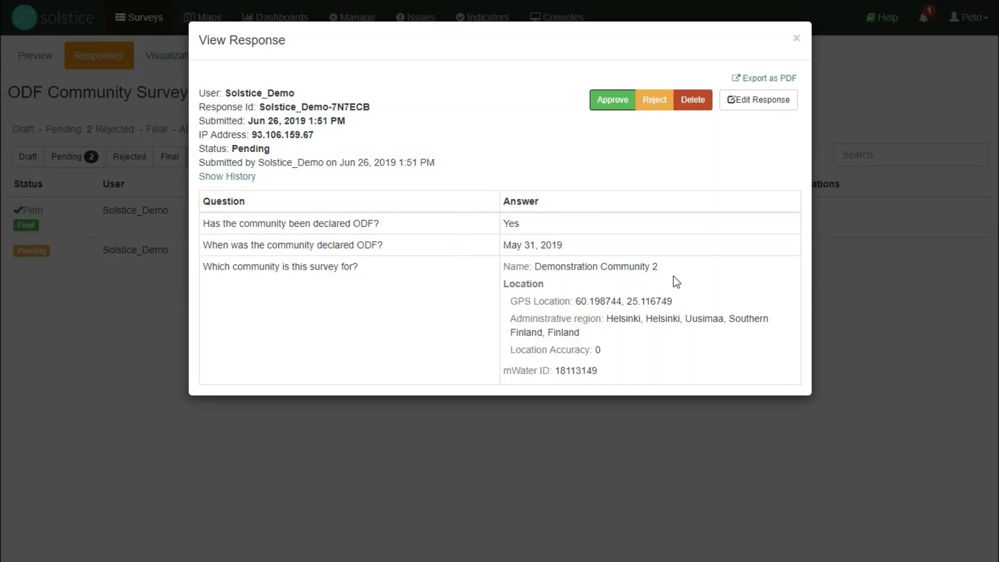
pyautogui.moveTo(576, 250); pyautogui.dragTo(515, 247)
pyautogui.click(702, 116)
pyautogui.click(655, 101)
pyautogui.write('Check')
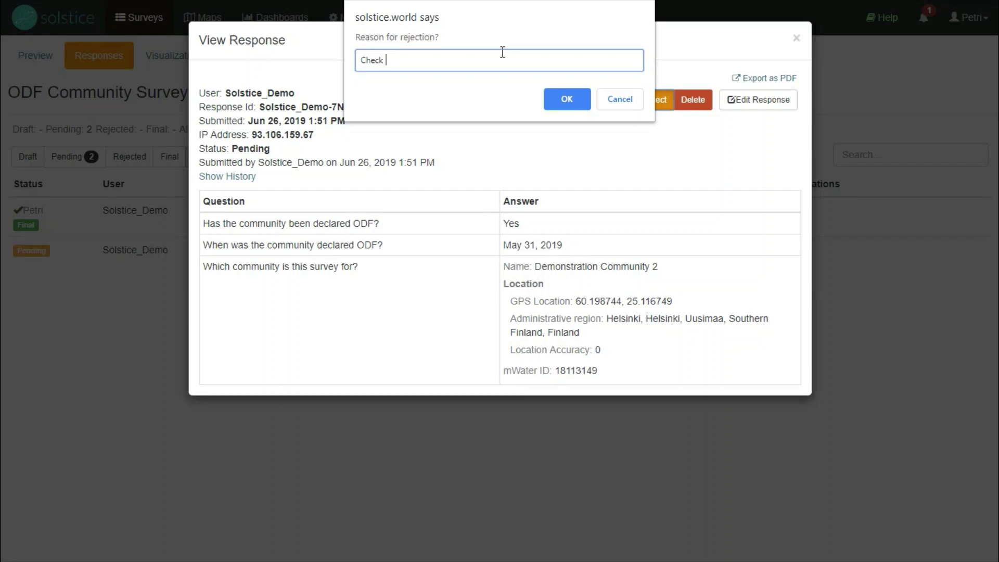
pyautogui.write('the ODF date.')
pyautogui.click(556, 97)
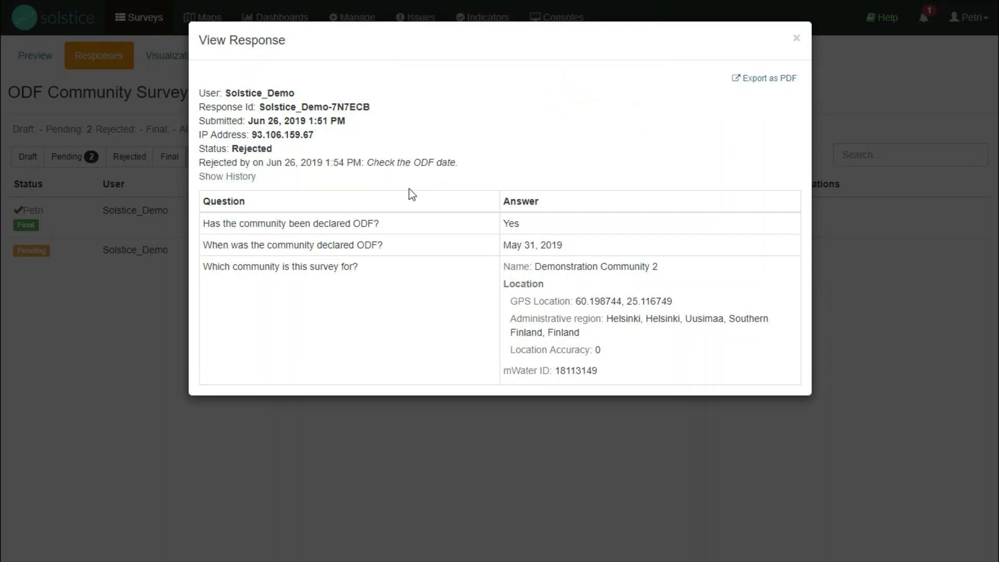
pyautogui.click(397, 431)
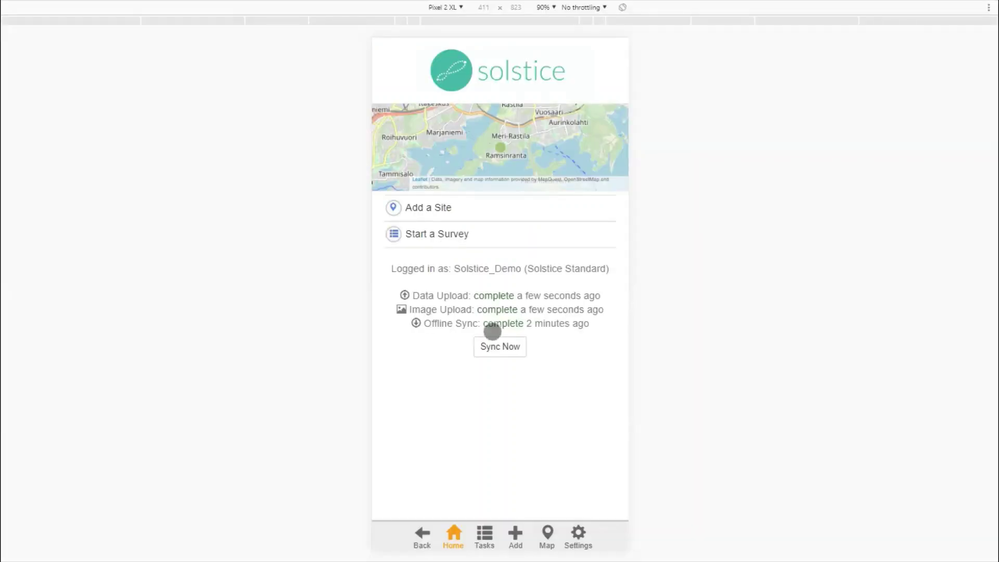
# In the Solstice mobile app, sync the data and open the rejected ODF Community Survey for correction
pyautogui.click(497, 343)
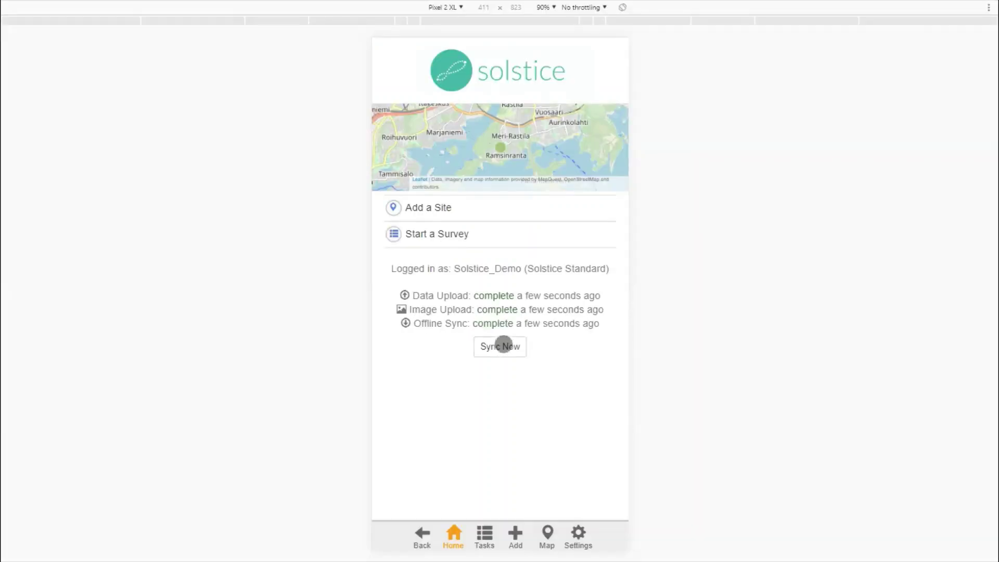
pyautogui.click(484, 531)
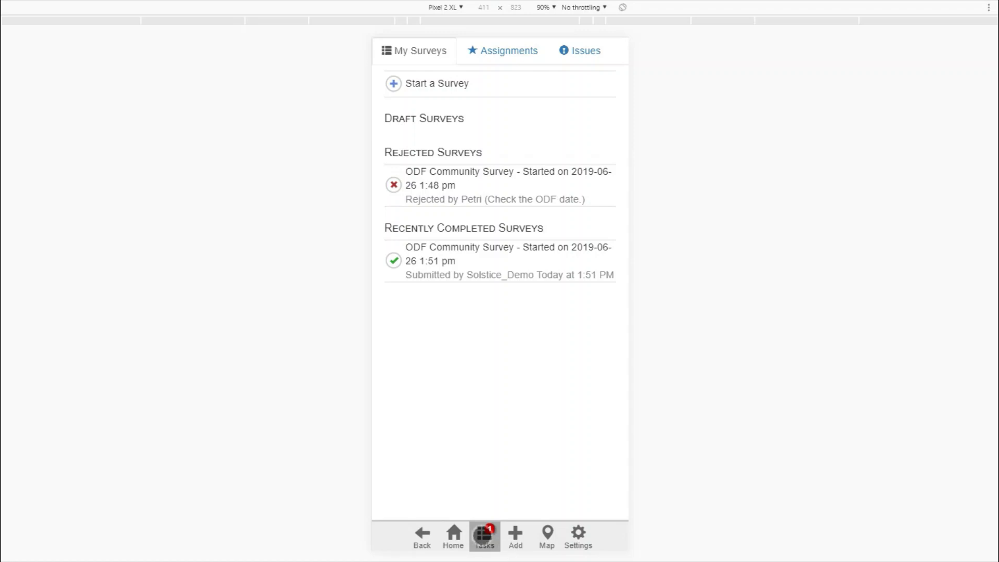
pyautogui.click(479, 199)
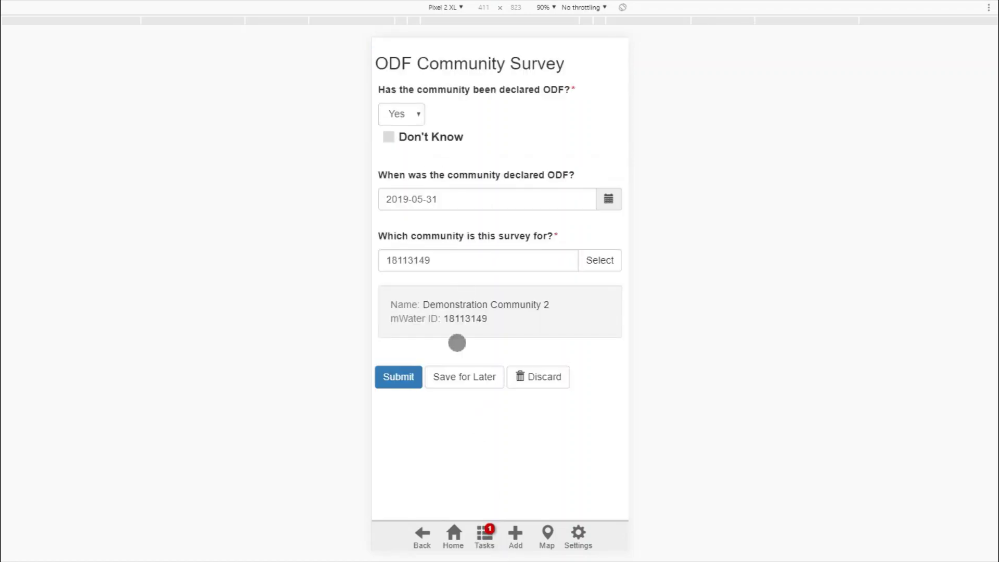
# Resubmit the Demonstration Community 2 survey with the ODF declaration date set to 2019-03-31 and sync the app's data
pyautogui.click(608, 198)
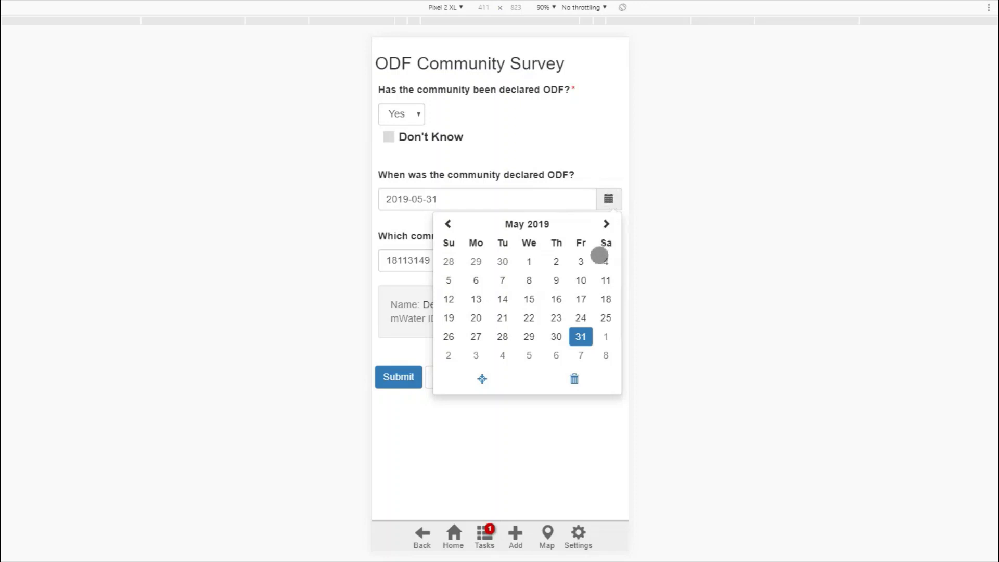
pyautogui.click(449, 224)
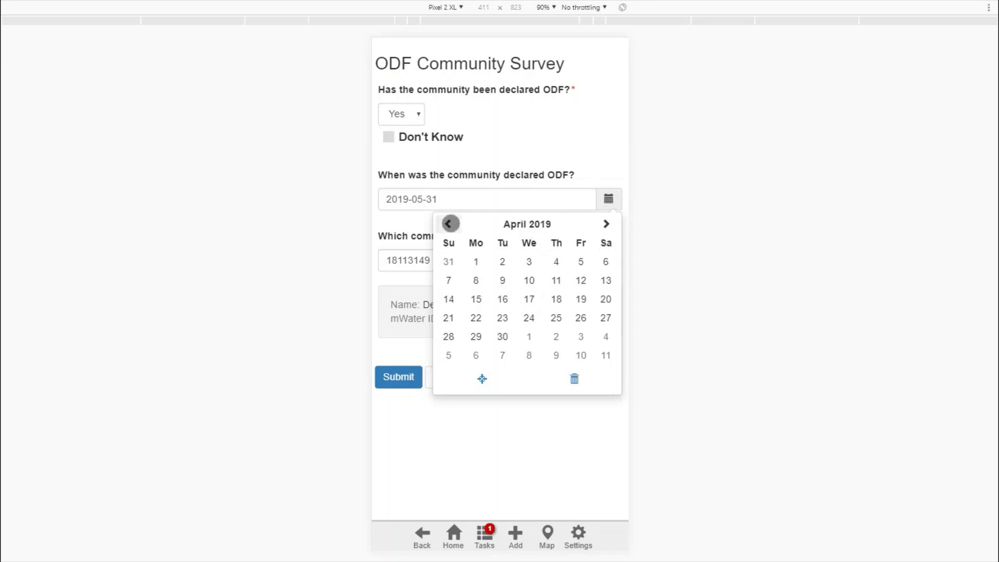
pyautogui.click(449, 224)
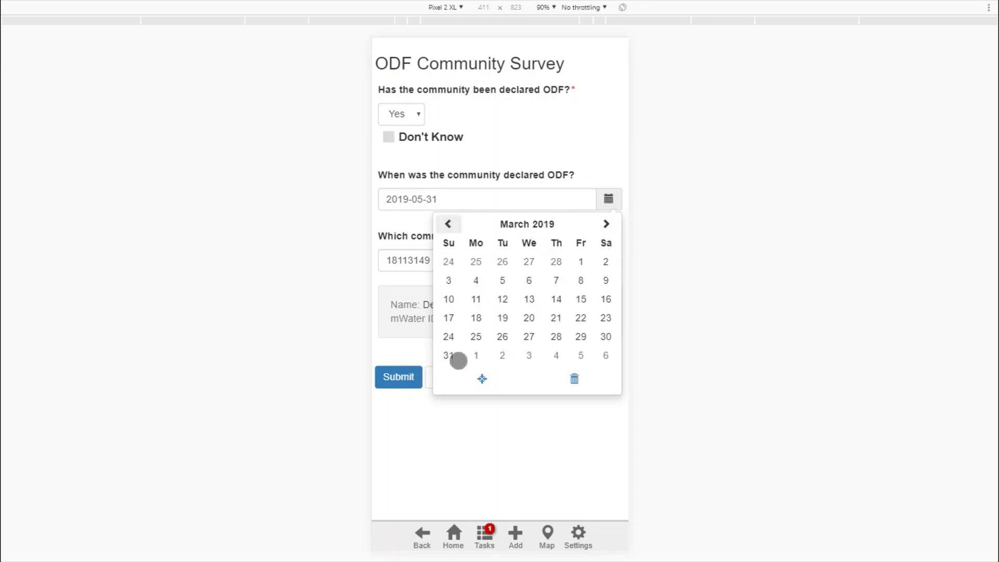
pyautogui.click(448, 357)
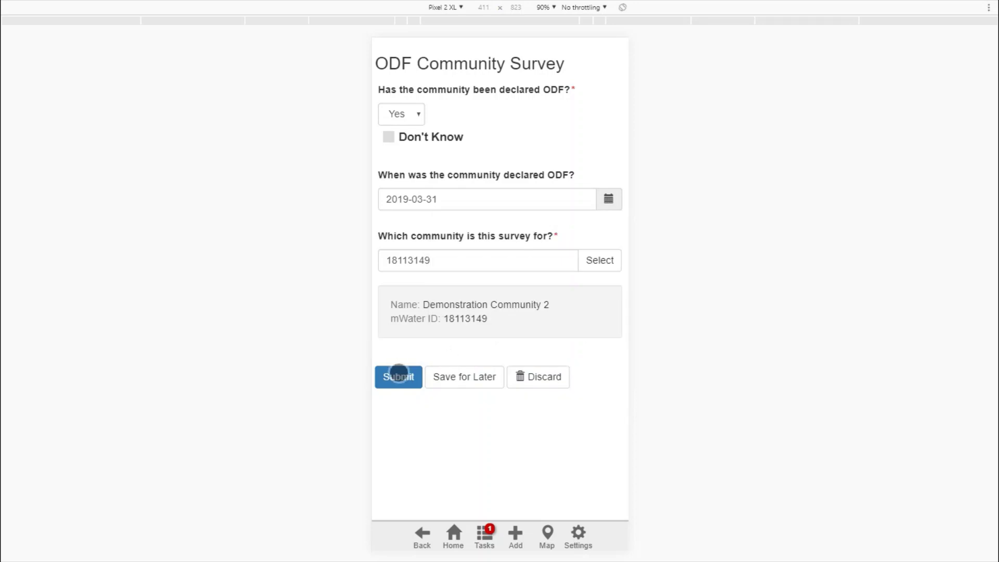
pyautogui.click(398, 375)
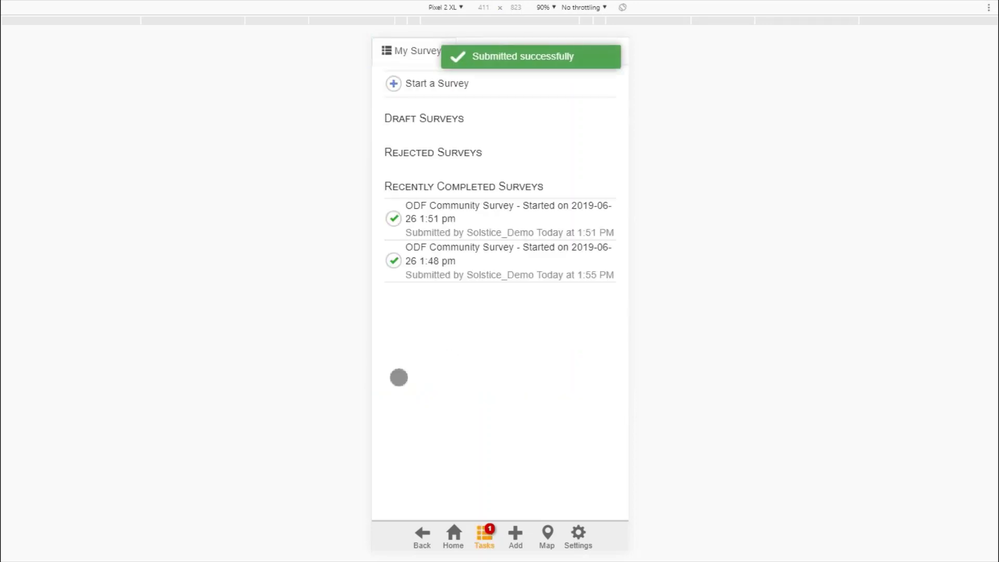
pyautogui.click(455, 539)
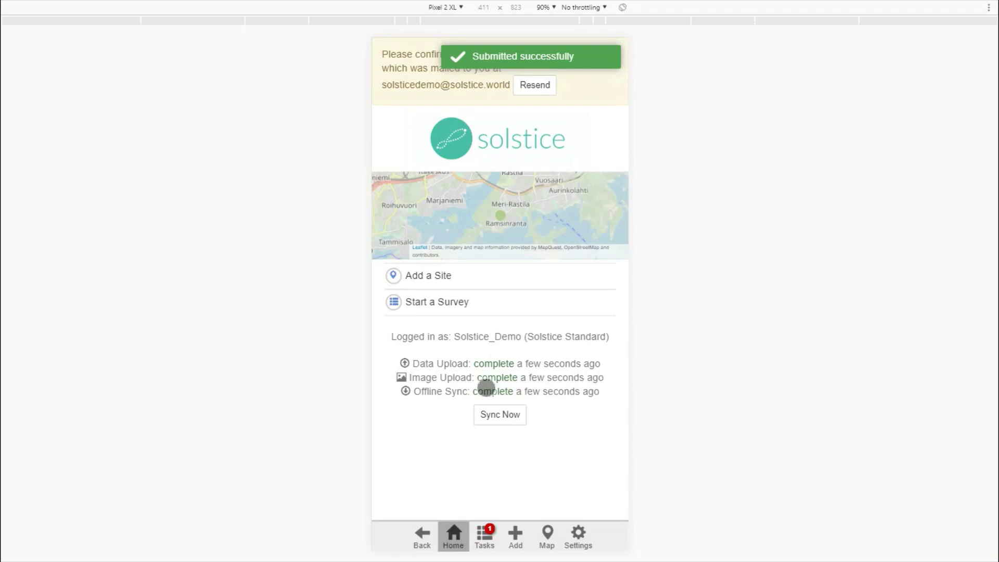
pyautogui.click(501, 417)
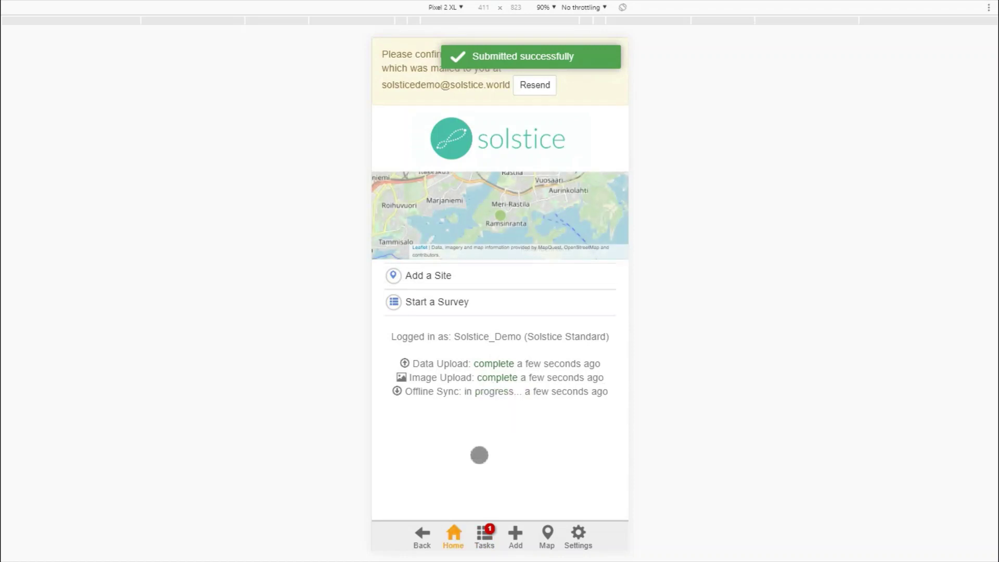
# View the completed survey response for Demonstration Community 1 in the mobile app, then leave it
pyautogui.click(492, 541)
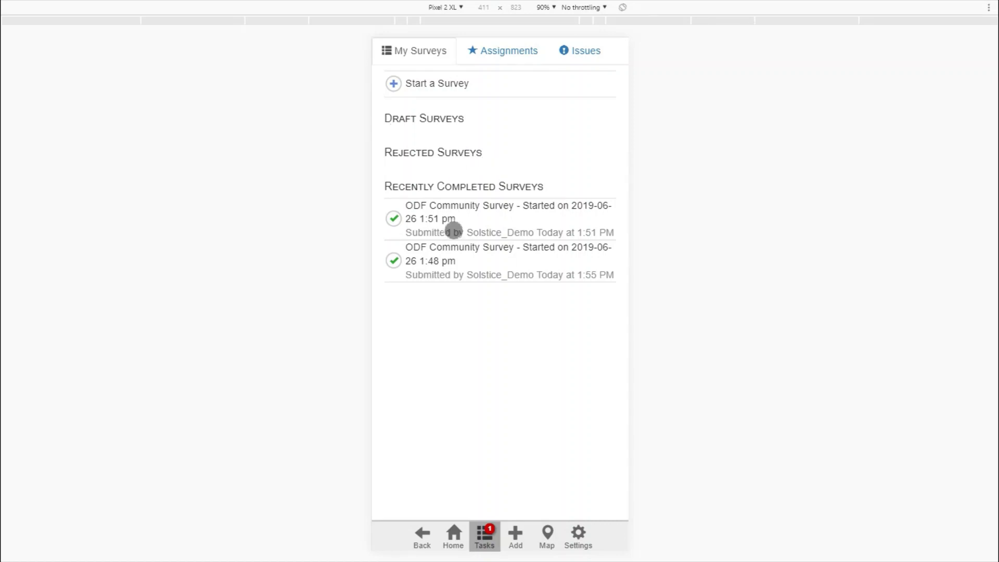
pyautogui.click(453, 230)
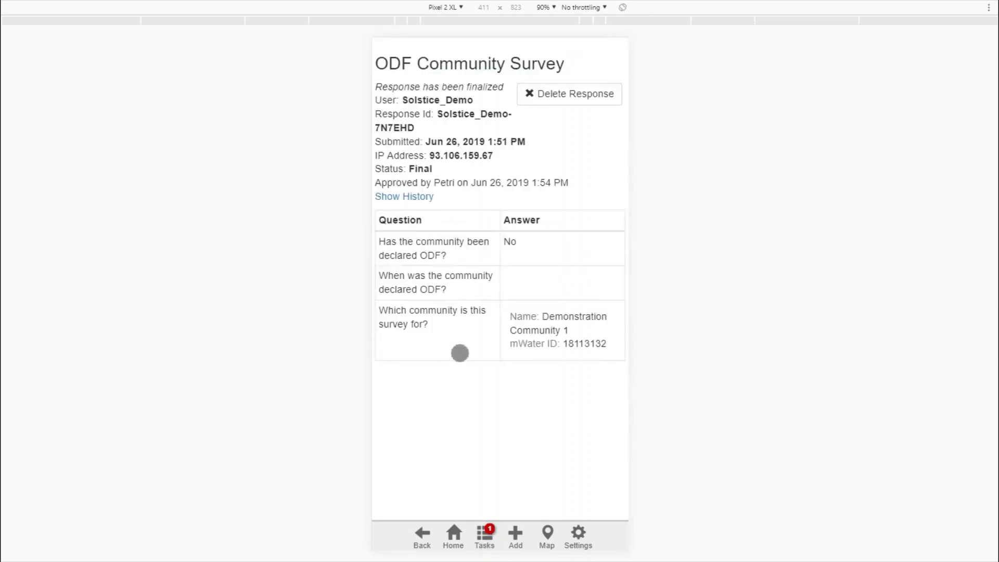
pyautogui.click(462, 531)
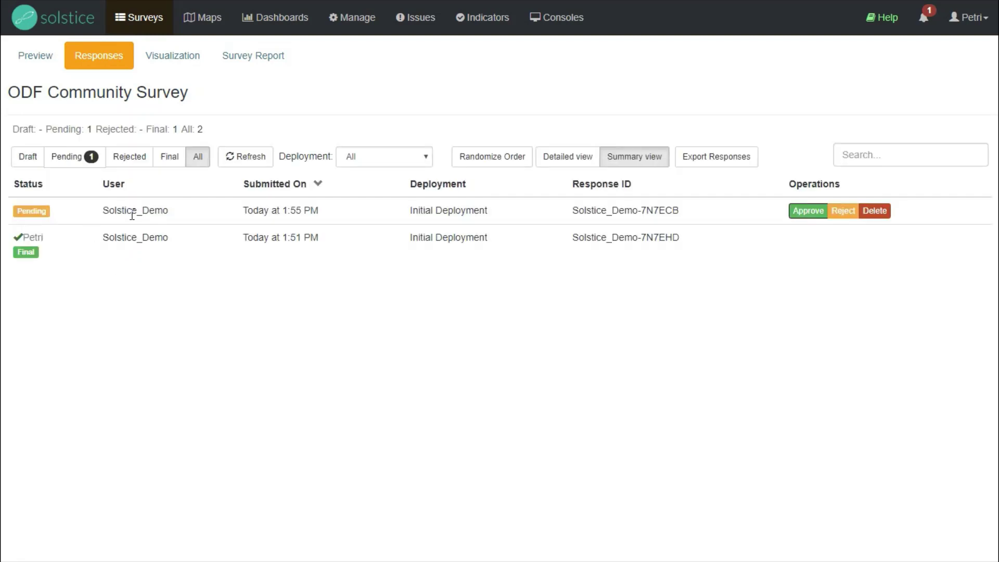
# In the Solstice web portal, approve the resubmitted response for Demonstration Community 2 and review its history and answers
pyautogui.click(132, 214)
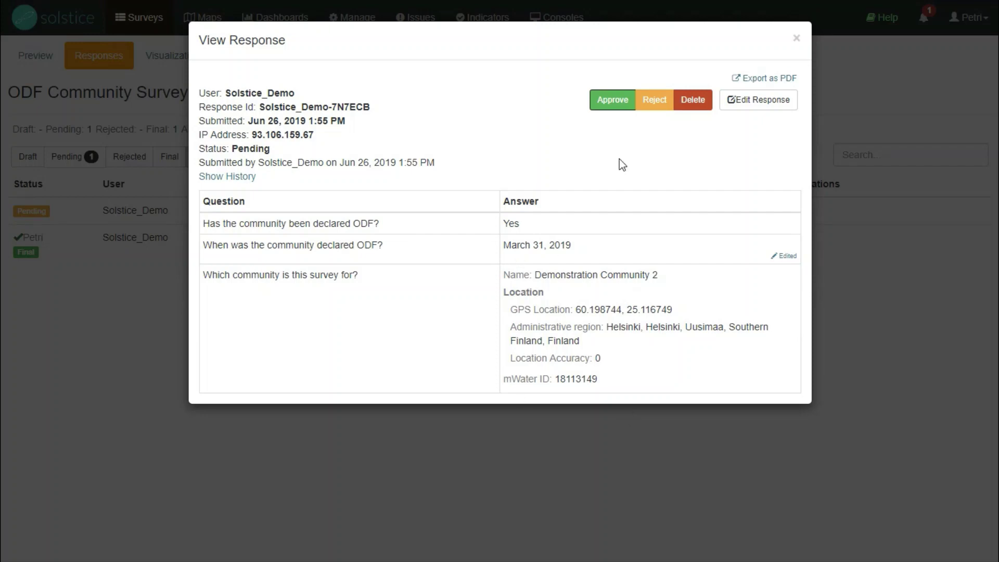
pyautogui.click(612, 100)
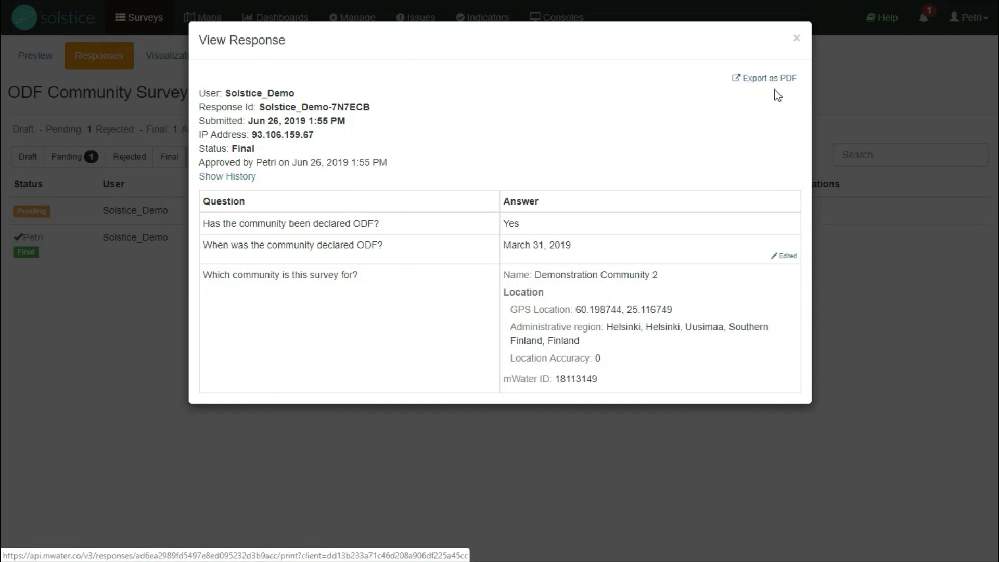
pyautogui.click(244, 178)
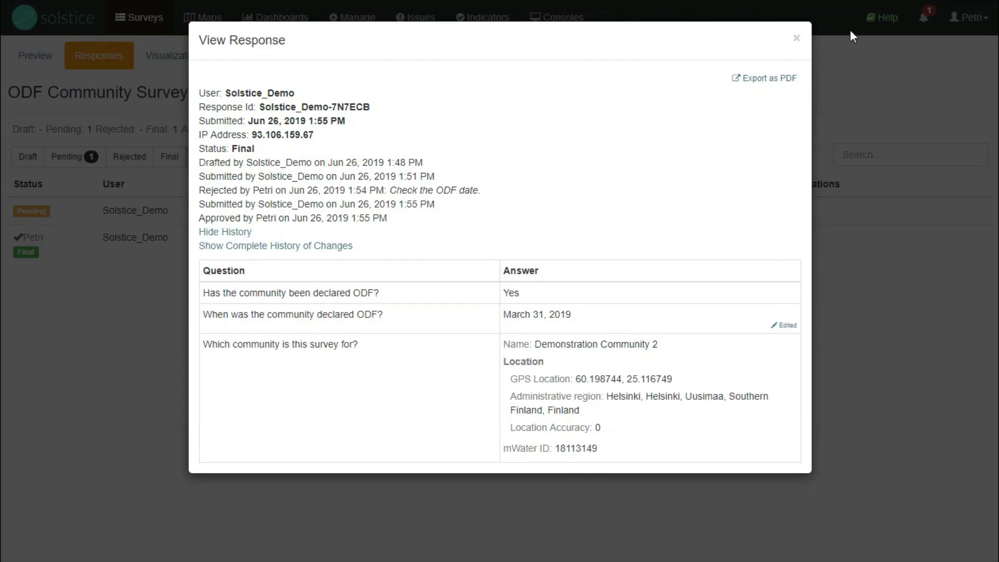
pyautogui.click(795, 36)
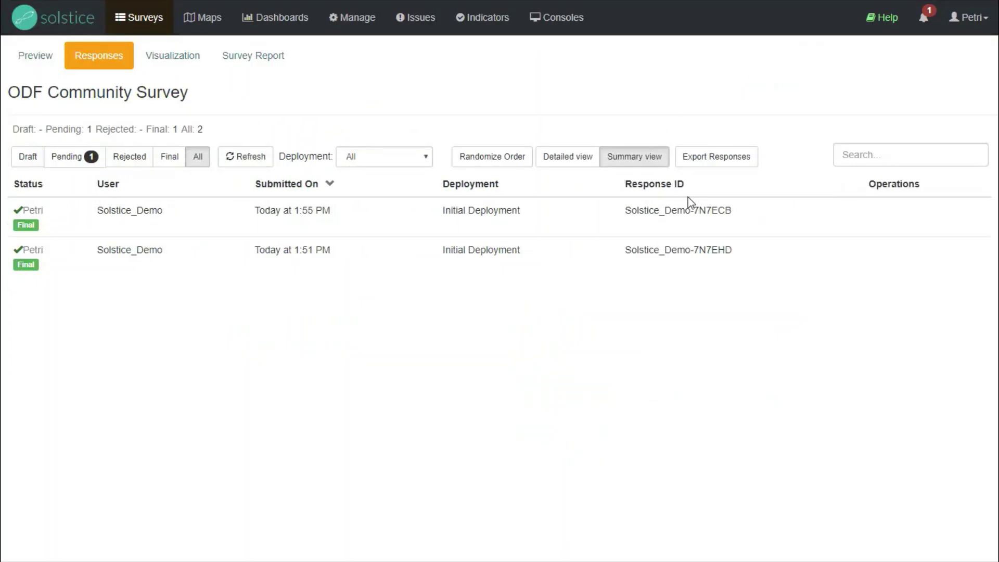
pyautogui.click(621, 211)
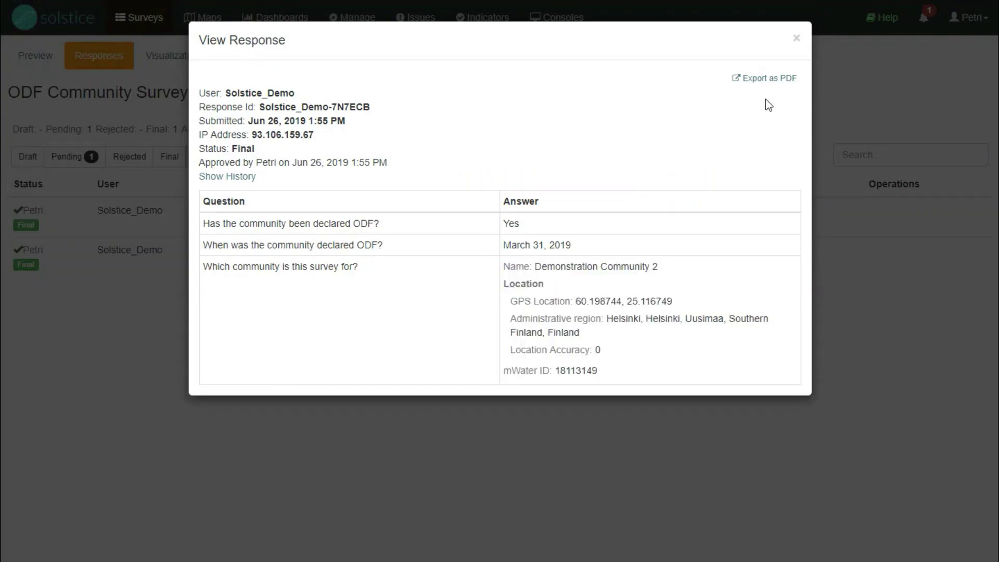
pyautogui.click(797, 40)
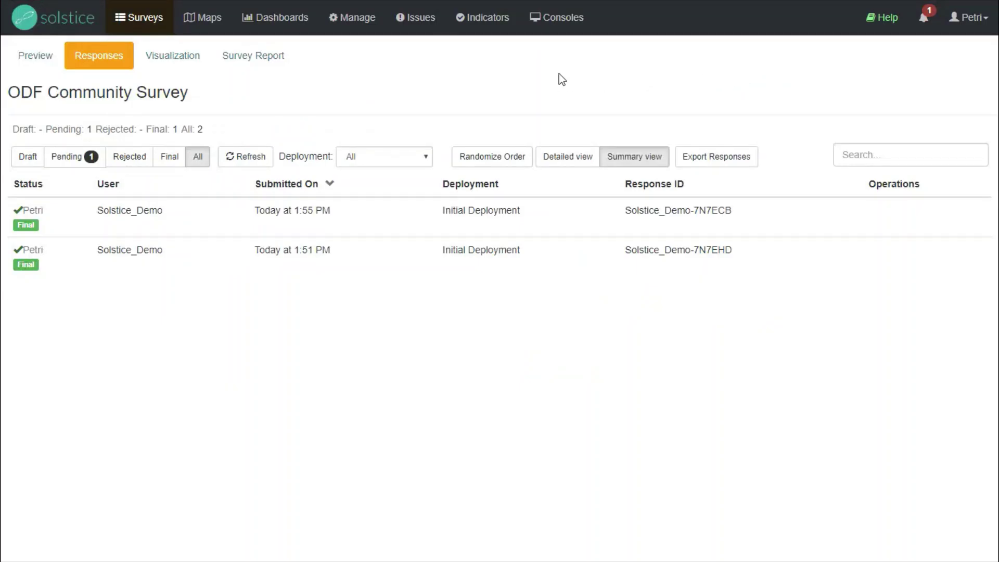
# Export the final responses of the Initial Deployment as CSV with Export Id/Code headers, and close the export dialog
pyautogui.click(712, 165)
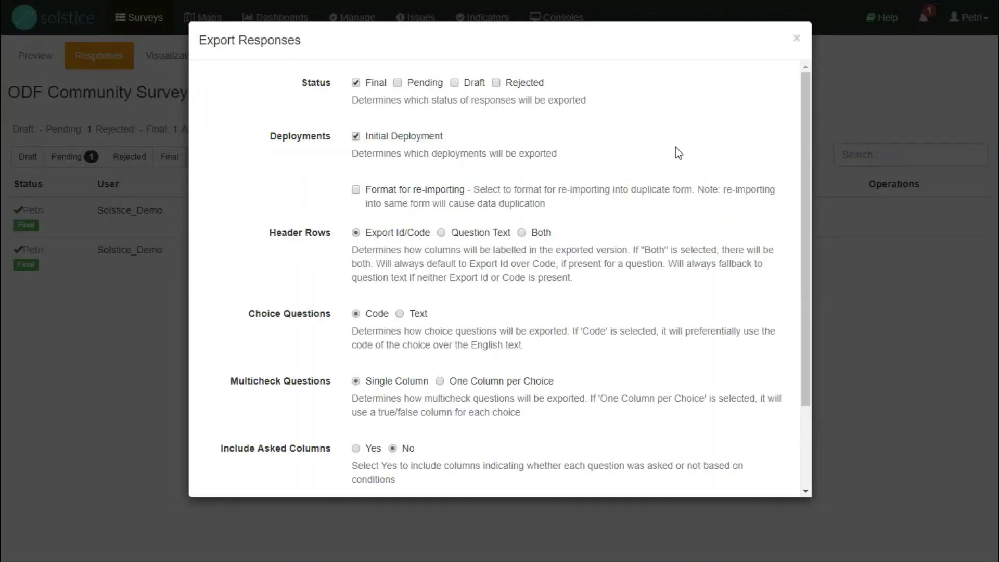
pyautogui.scroll(-3, 649, 150)
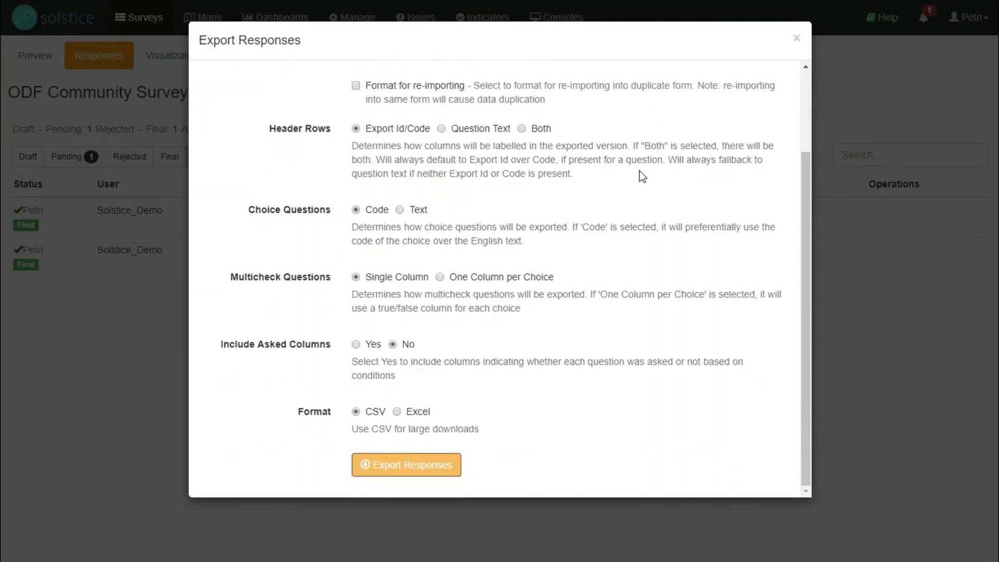
pyautogui.scroll(3, 645, 167)
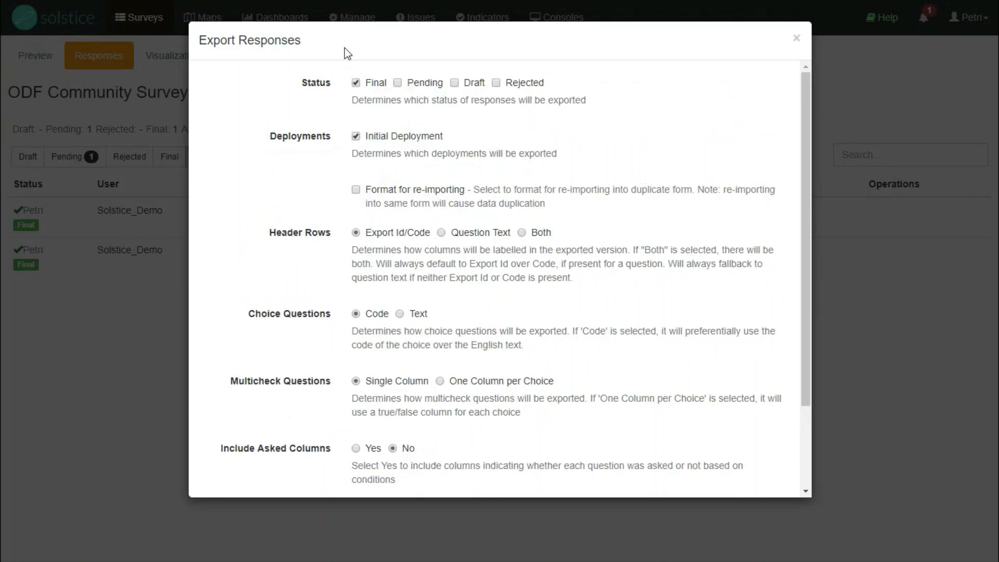
pyautogui.scroll(-2, 565, 126)
pyautogui.click(406, 471)
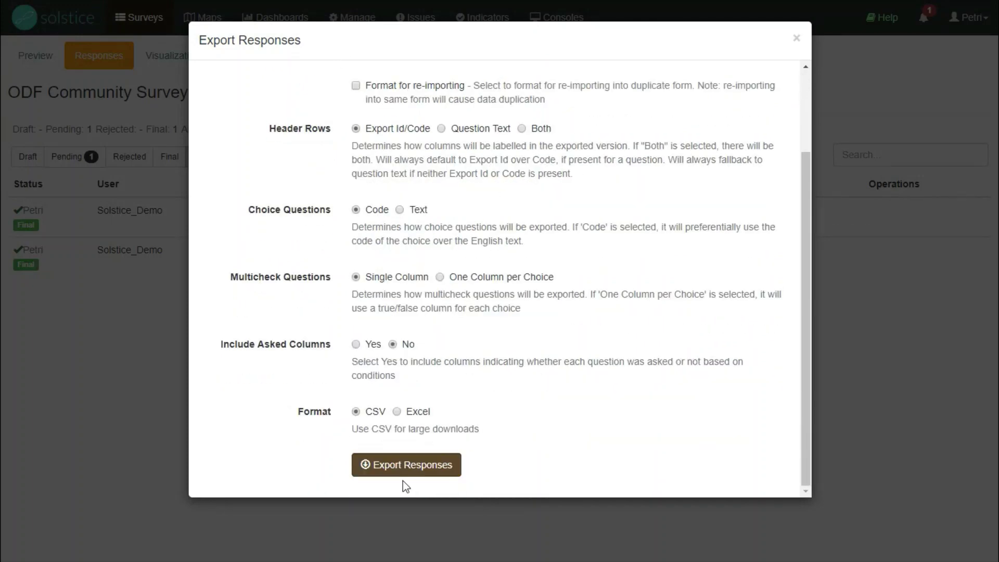
pyautogui.click(796, 38)
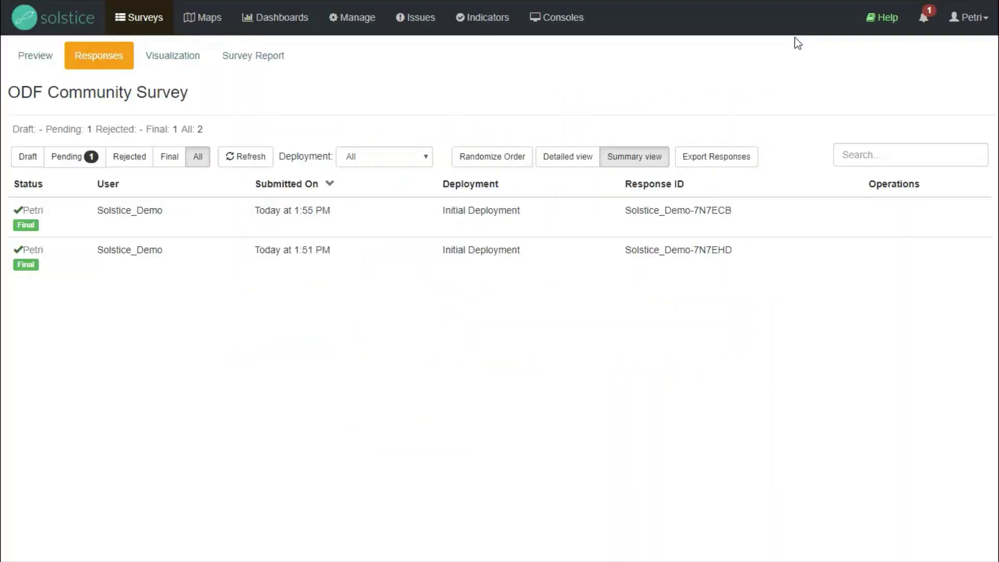